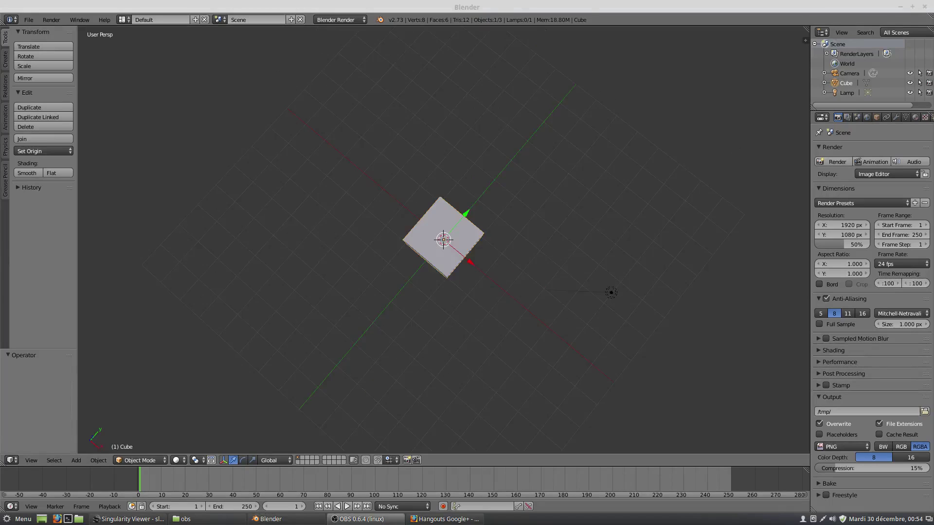
Orbit around the default cube, then settle on the straight-down top view.
middle_drag(319, 203, 350, 227)
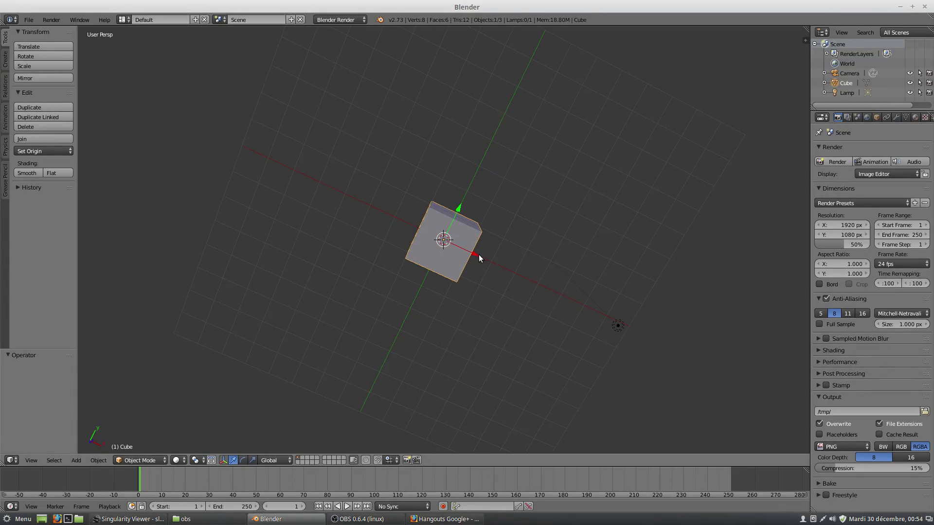
middle_drag(462, 264, 441, 210)
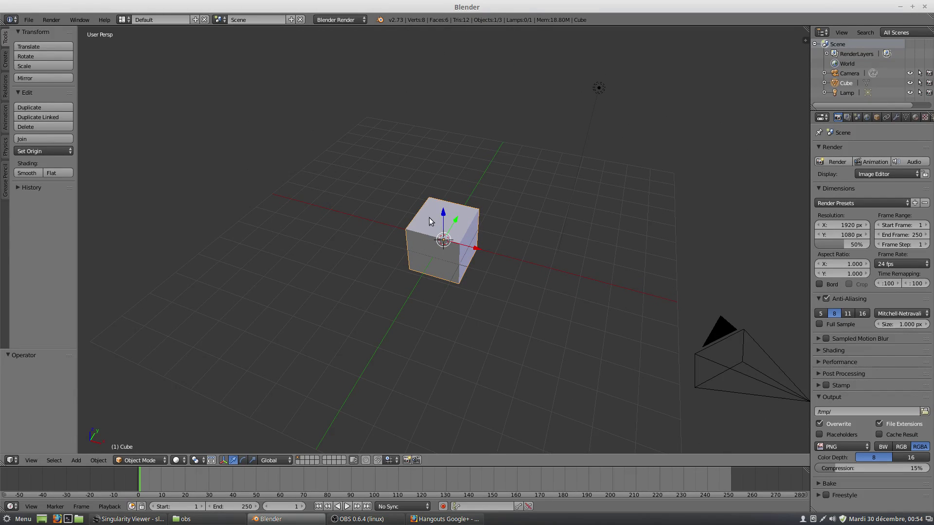
middle_drag(430, 222, 444, 247)
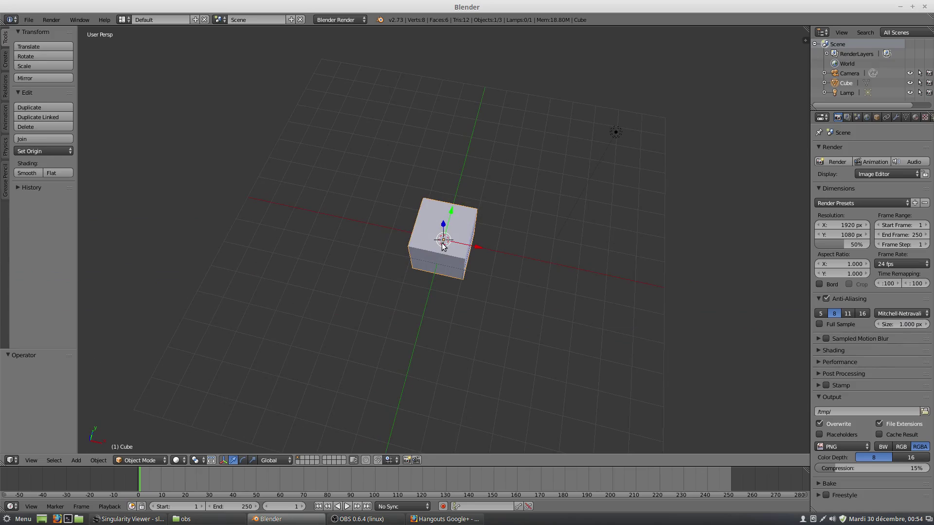
key(KP_7)
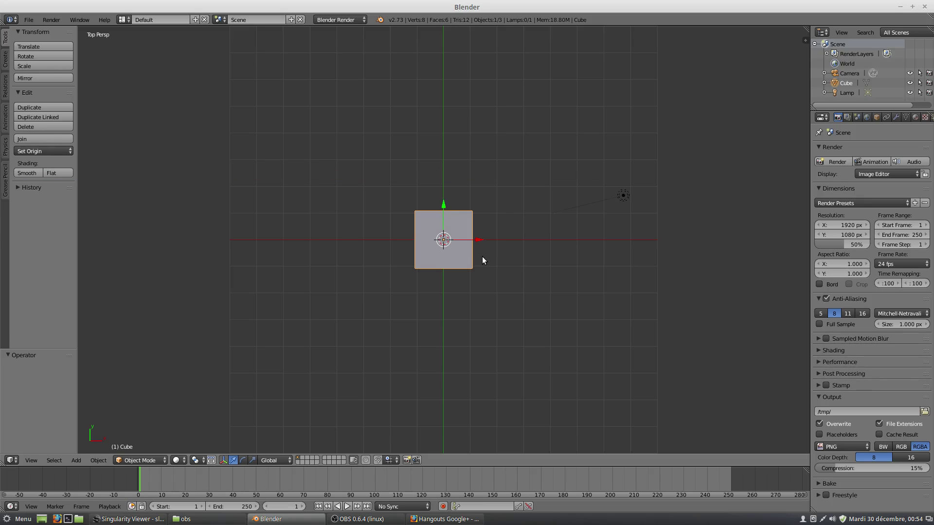
In Edit Mode, move the cube mesh -1 along Y and 1 along X.
key(Tab)
drag(444, 205, 443, 232)
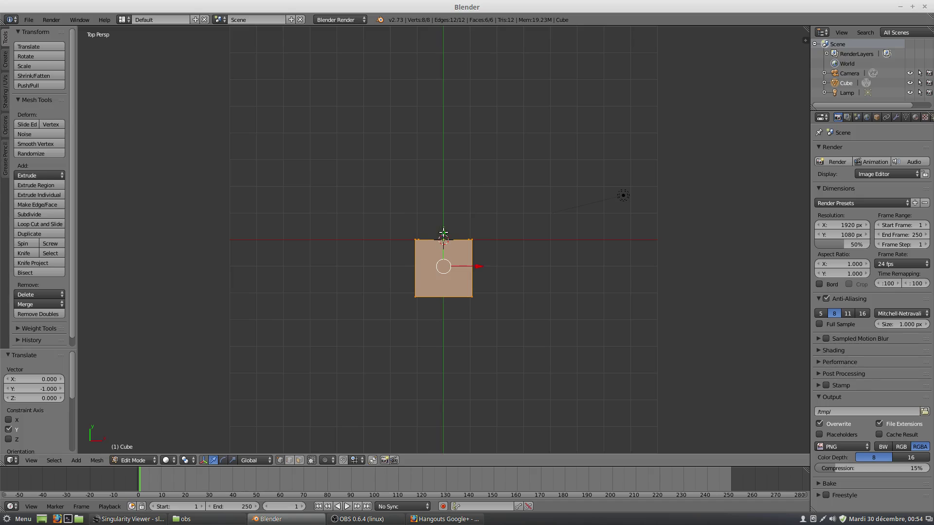
drag(479, 266, 504, 272)
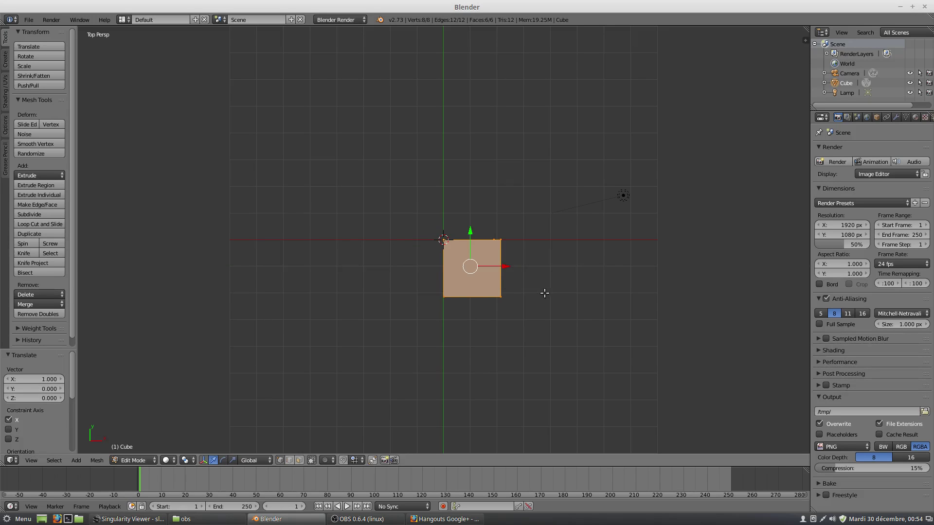
middle_drag(543, 289, 495, 262)
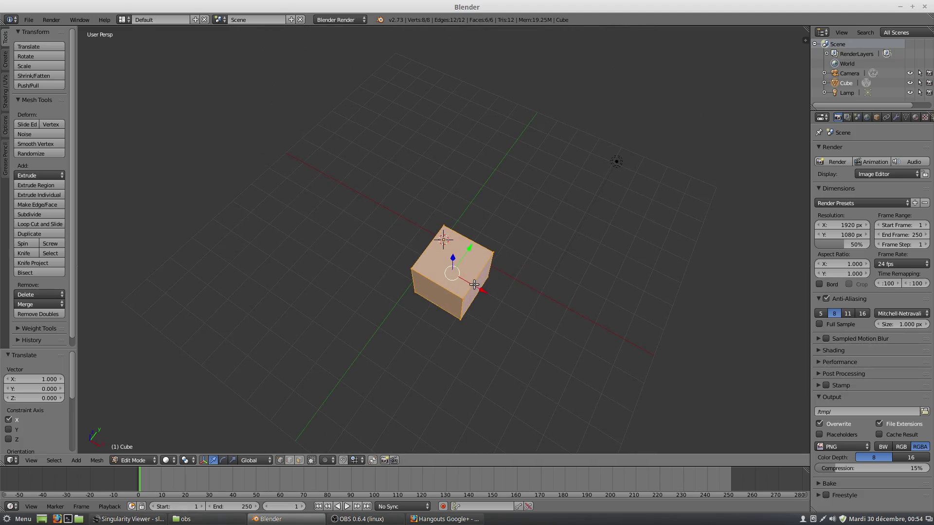
In face select mode, select only the cube's right face and return to top view.
click(300, 460)
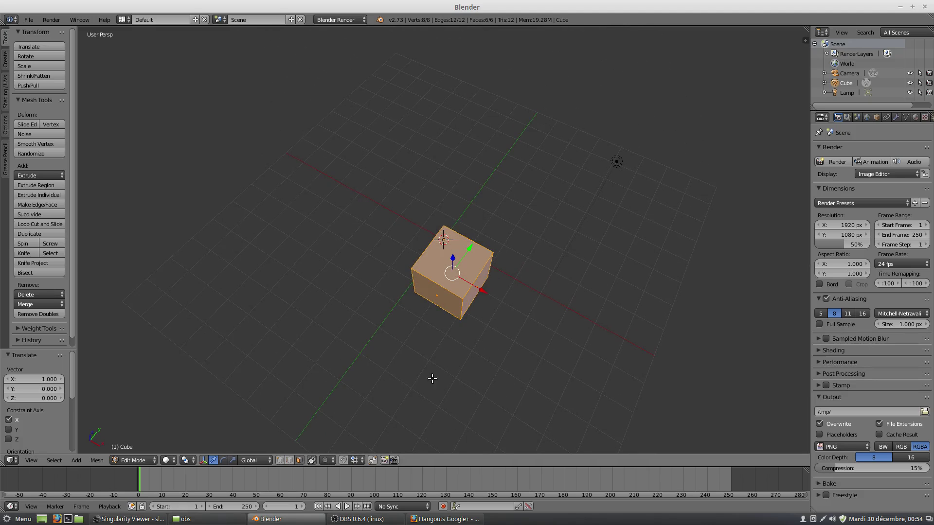
right_click(473, 293)
mouse_move(359, 307)
middle_down()
mouse_move(373, 331)
mouse_move(398, 332)
middle_up()
key(KP_7)
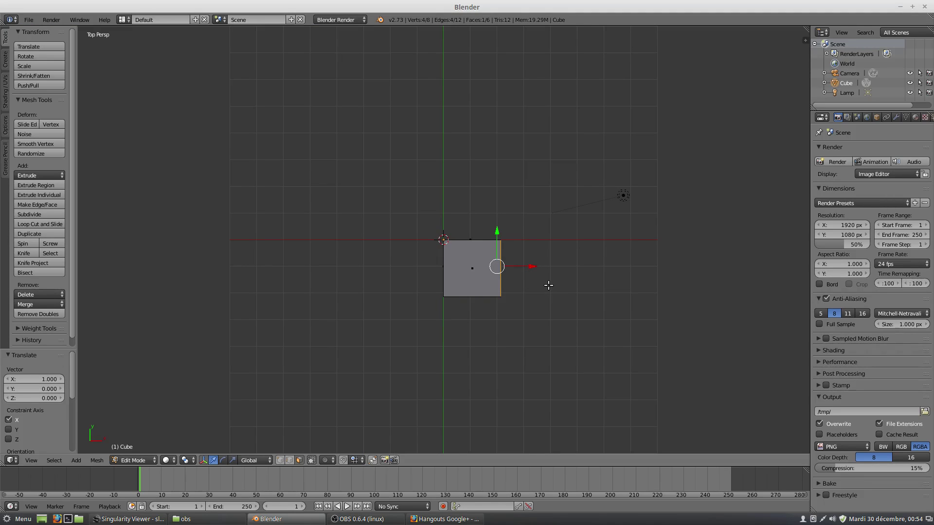
Rotate the right face about 10.7° around Z, undoing the trial extrusions.
key(r)
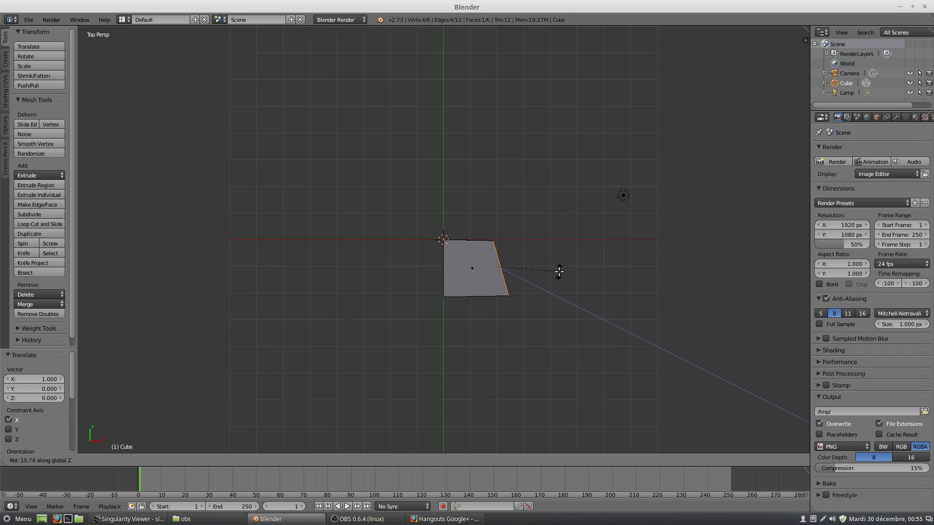
click(555, 276)
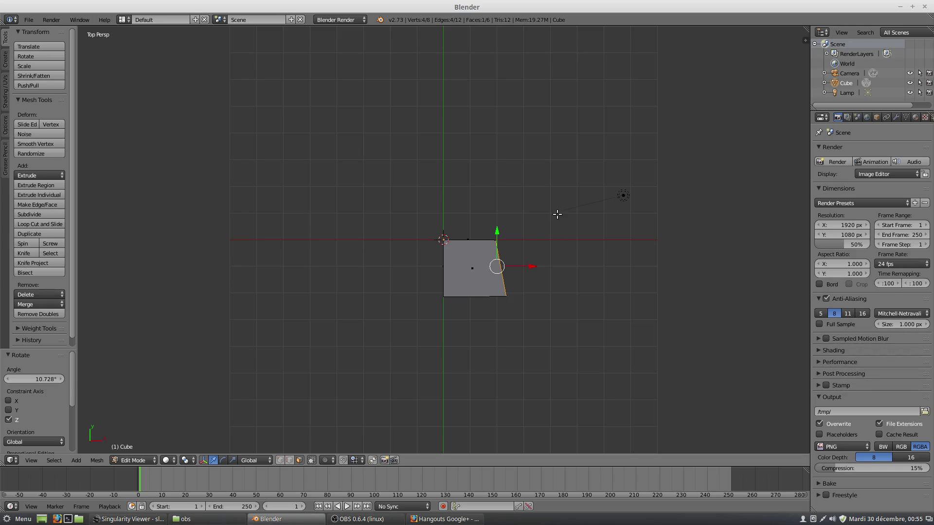
ctrl+right_click(557, 214)
ctrl+right_click(558, 129)
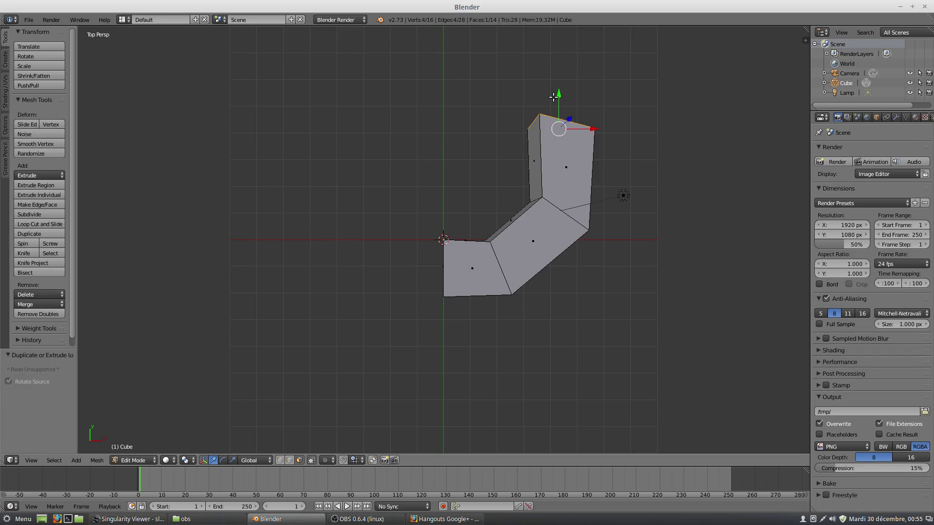
key(KP_5)
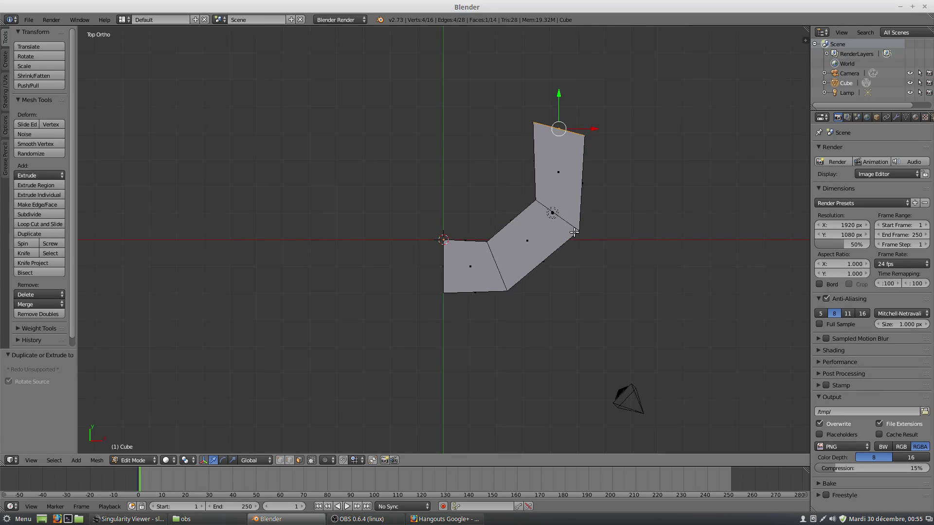
key(ctrl+z)
key(ctrl+z)
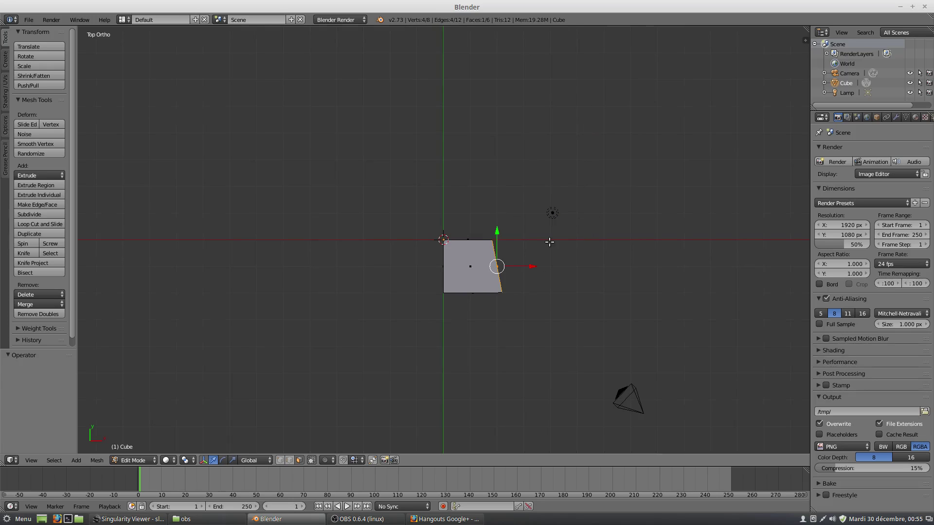
Extrude the strip's end edge in angled segments around the first spiral turn.
ctrl+right_click(550, 242)
ctrl+right_click(569, 181)
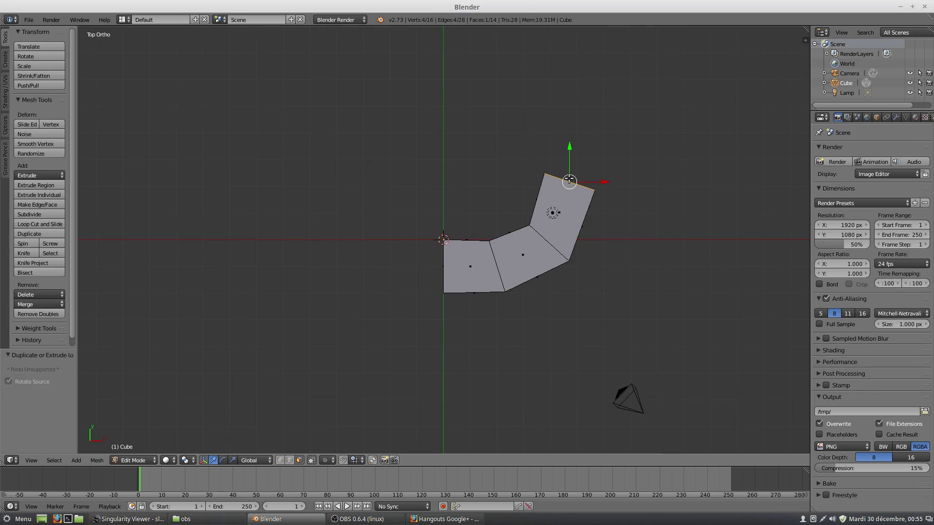
ctrl+right_click(534, 123)
ctrl+right_click(484, 107)
ctrl+right_click(408, 109)
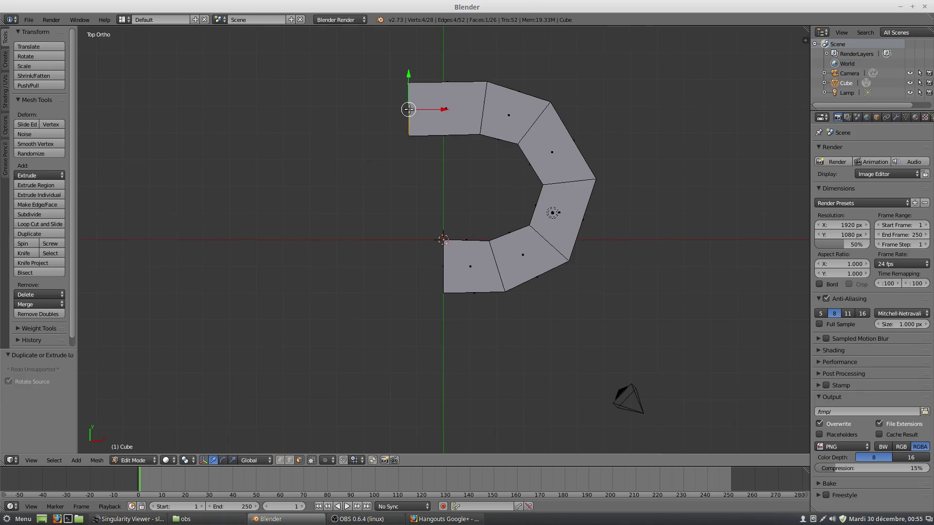
ctrl+right_click(341, 152)
ctrl+right_click(318, 244)
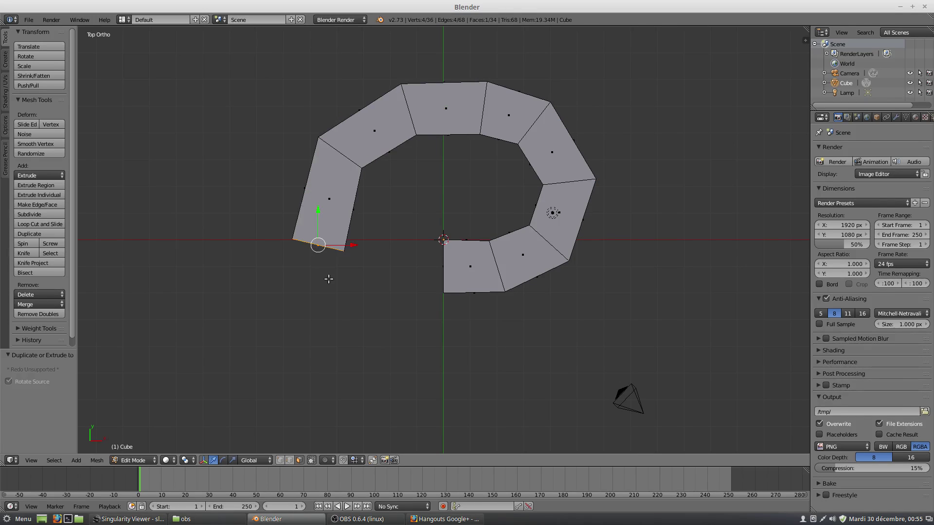
ctrl+right_click(343, 315)
ctrl+right_click(460, 348)
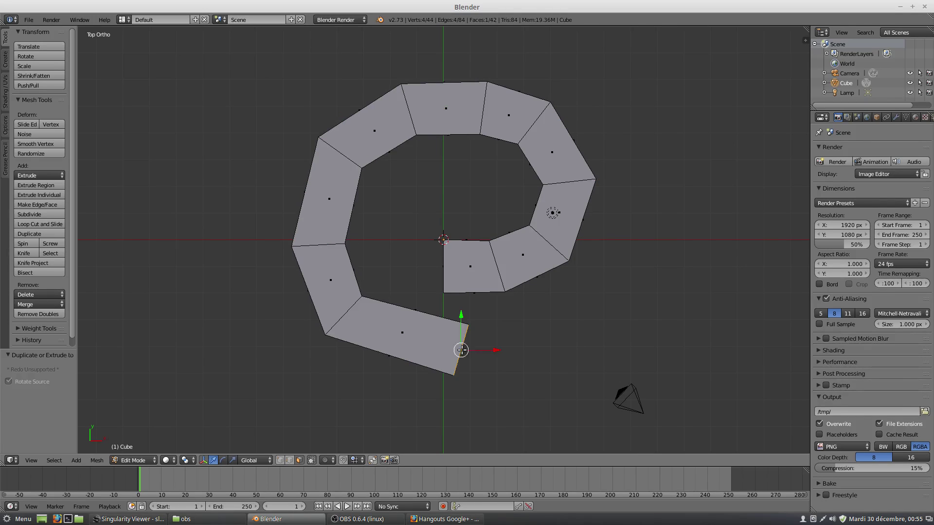
ctrl+right_click(557, 335)
ctrl+right_click(634, 264)
ctrl+right_click(634, 166)
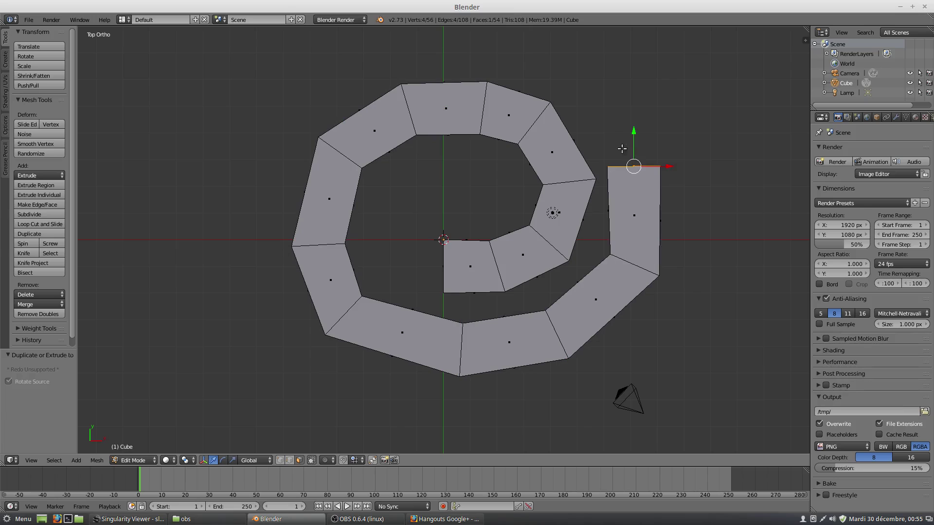
Keep extruding segments around the outer coil, wrapping another full turn.
ctrl+right_click(596, 82)
ctrl+right_click(511, 39)
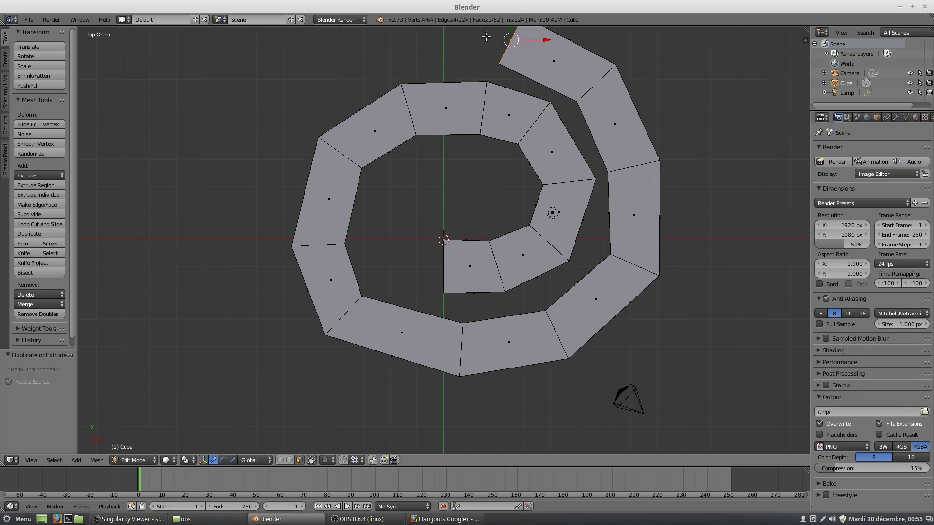
ctrl+right_click(407, 37)
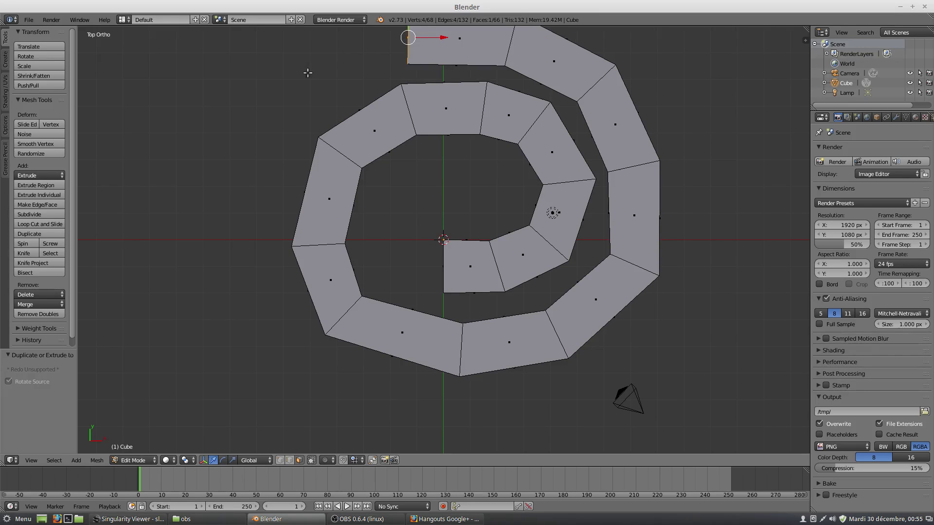
ctrl+right_click(277, 87)
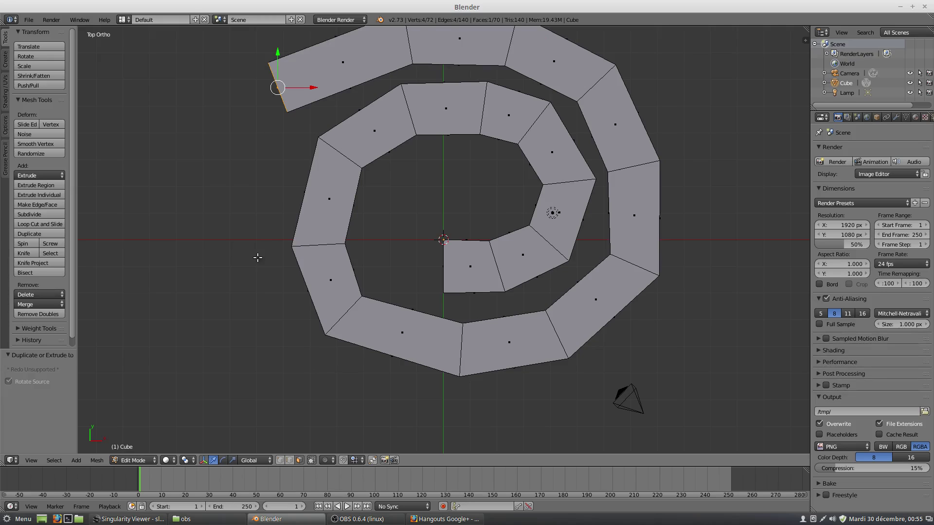
ctrl+right_click(232, 256)
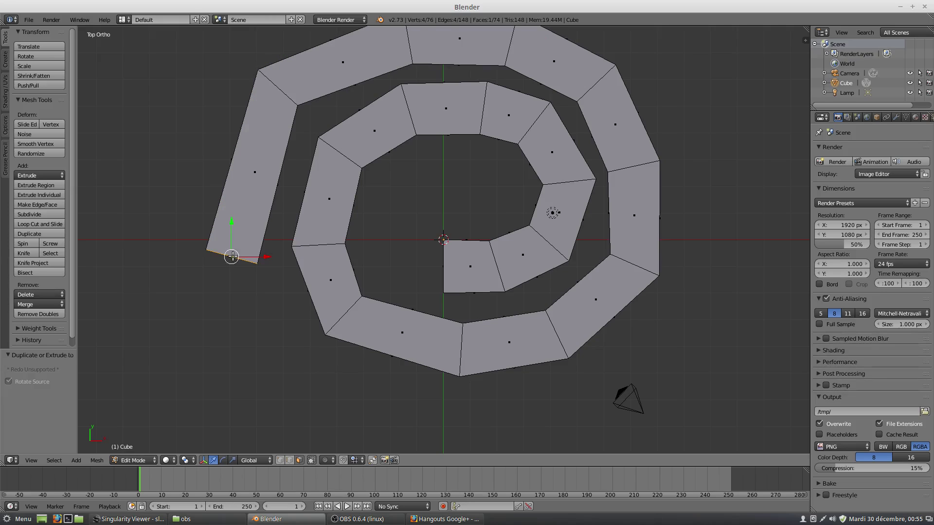
ctrl+right_click(290, 359)
ctrl+right_click(448, 428)
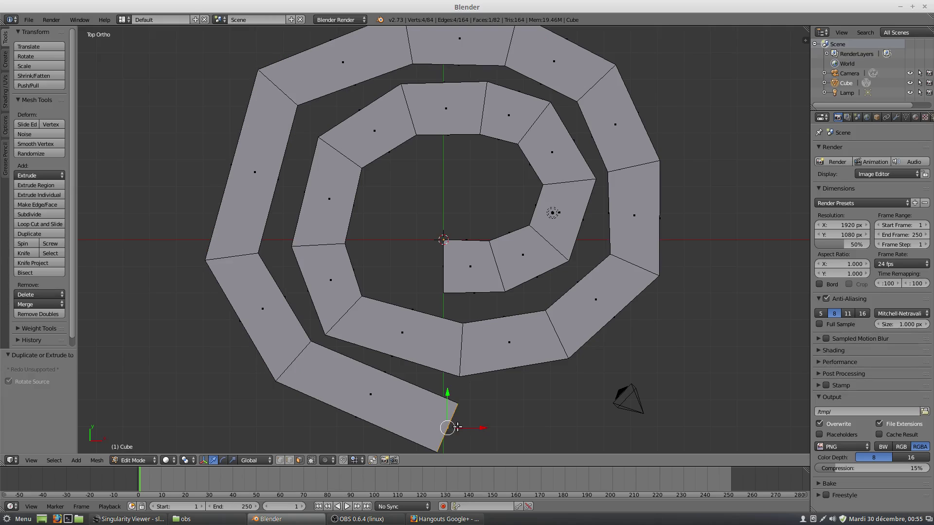
ctrl+right_click(584, 396)
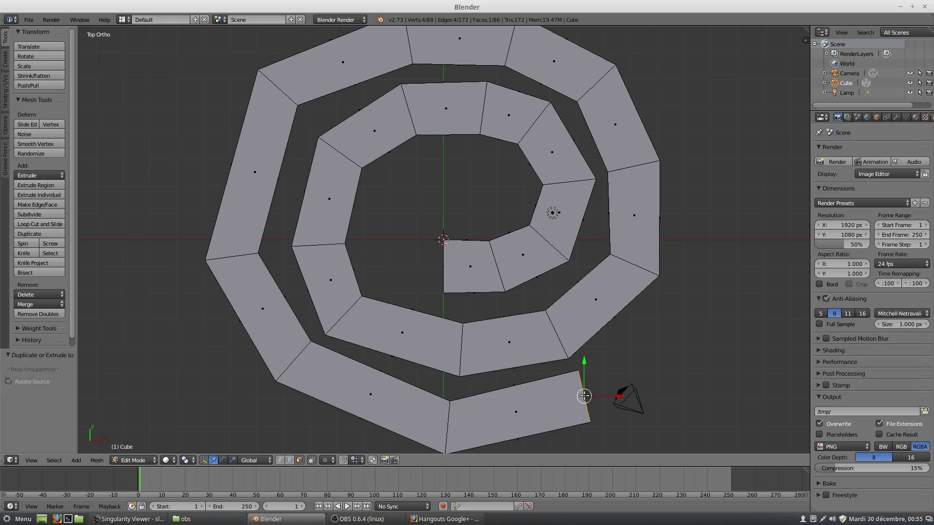
ctrl+right_click(705, 286)
ctrl+right_click(689, 151)
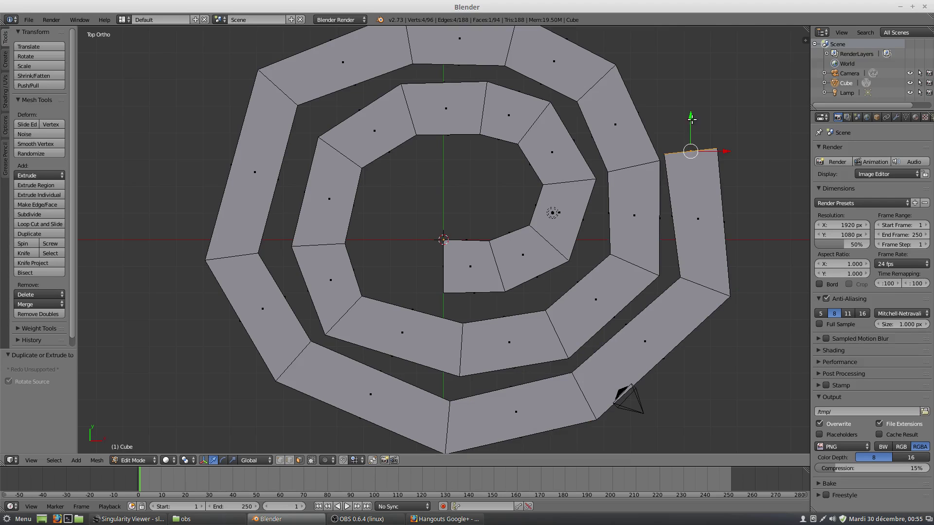
ctrl+right_click(651, 45)
Zoom out and extrude the strip through another full turn around the spiral.
scroll(675, 217, down, 4)
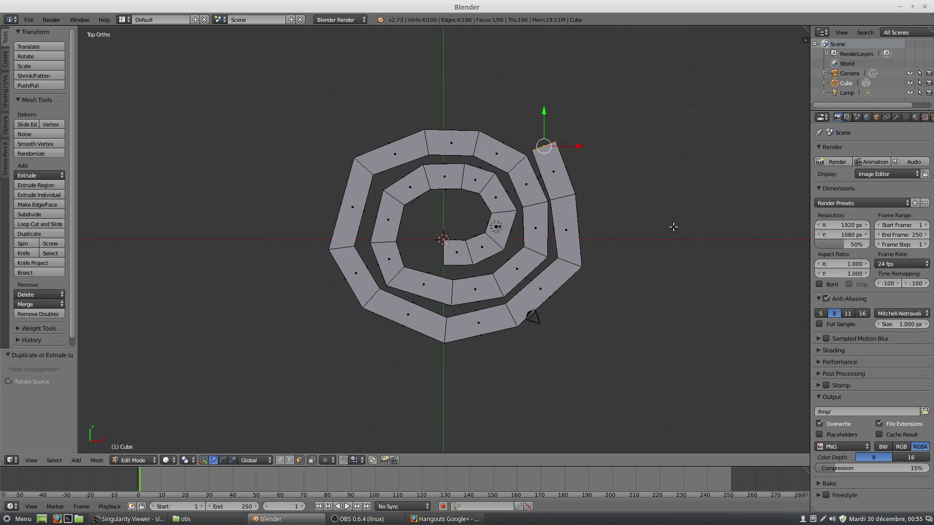
ctrl+right_click(490, 107)
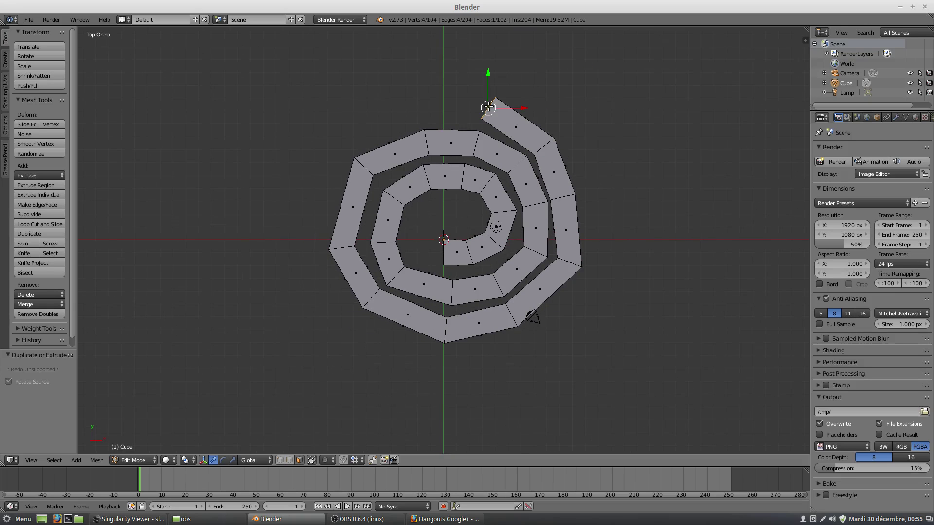
ctrl+right_click(417, 109)
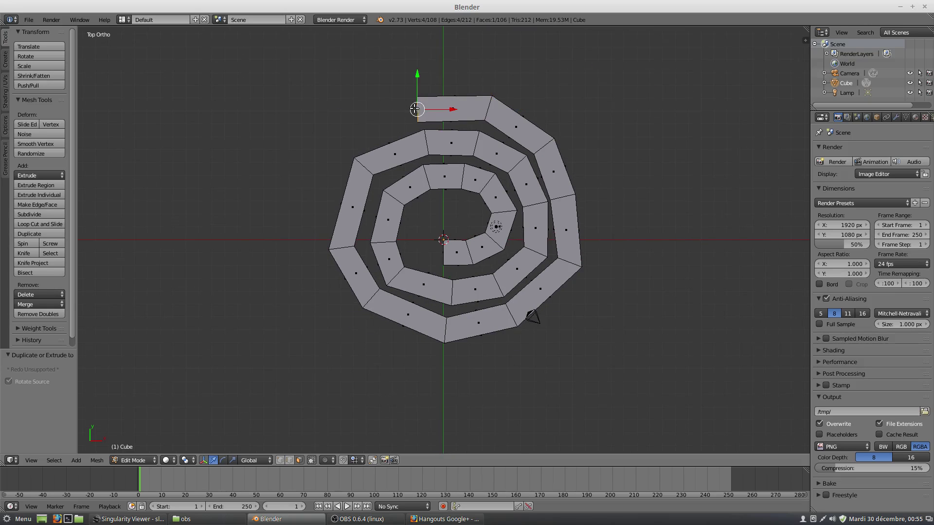
ctrl+right_click(339, 136)
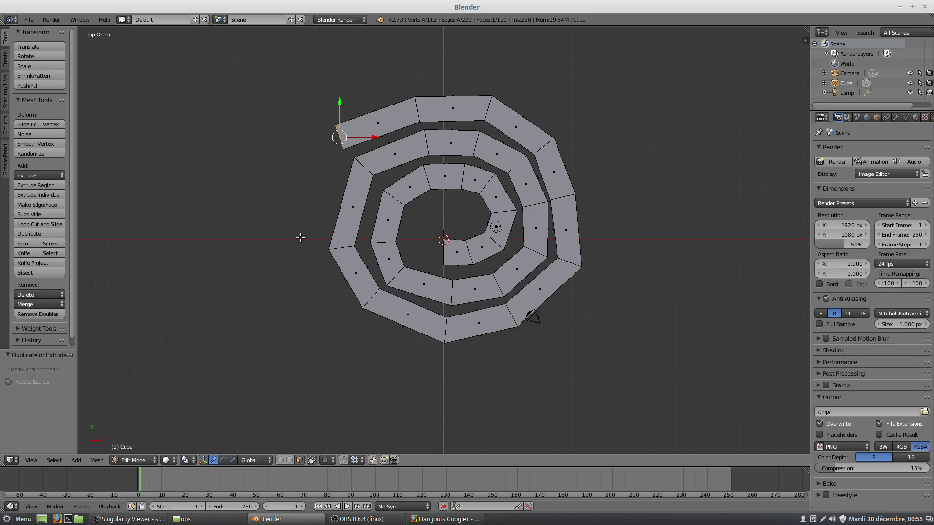
ctrl+right_click(300, 242)
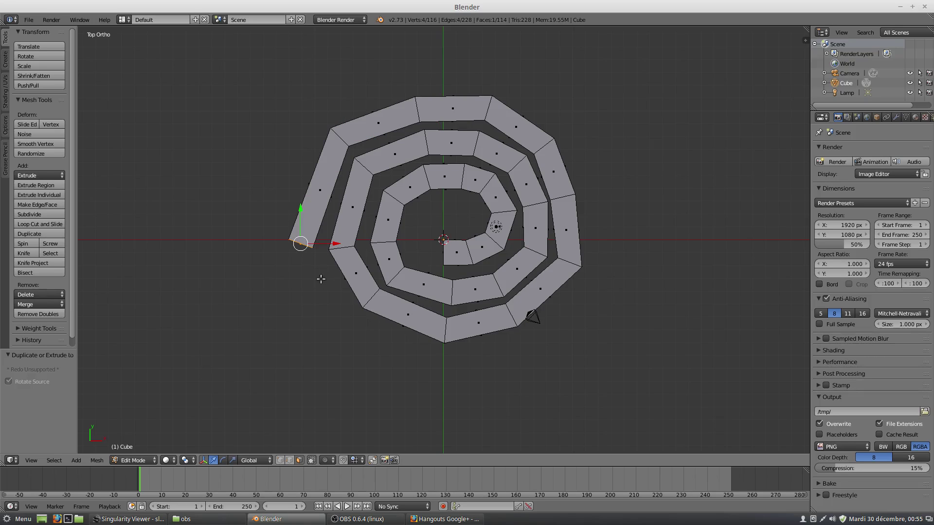
ctrl+right_click(345, 319)
ctrl+right_click(438, 367)
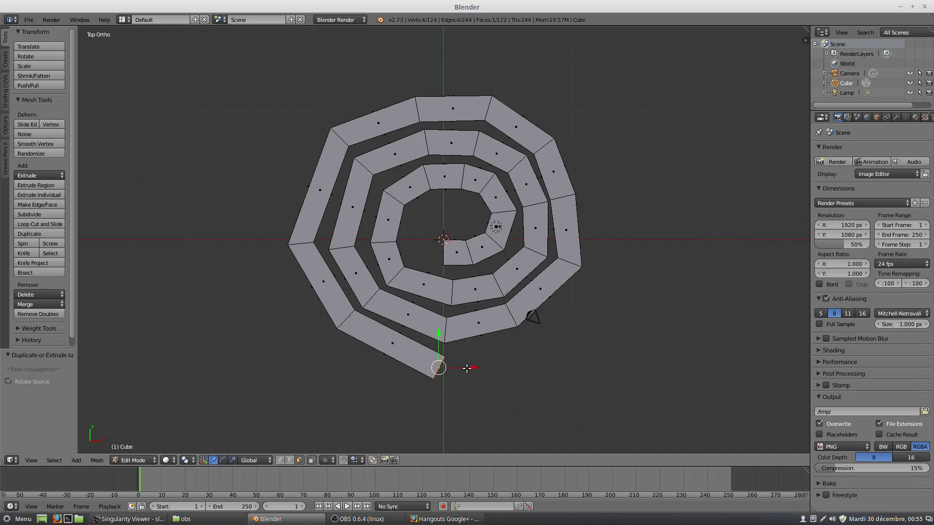
ctrl+right_click(527, 353)
ctrl+right_click(610, 272)
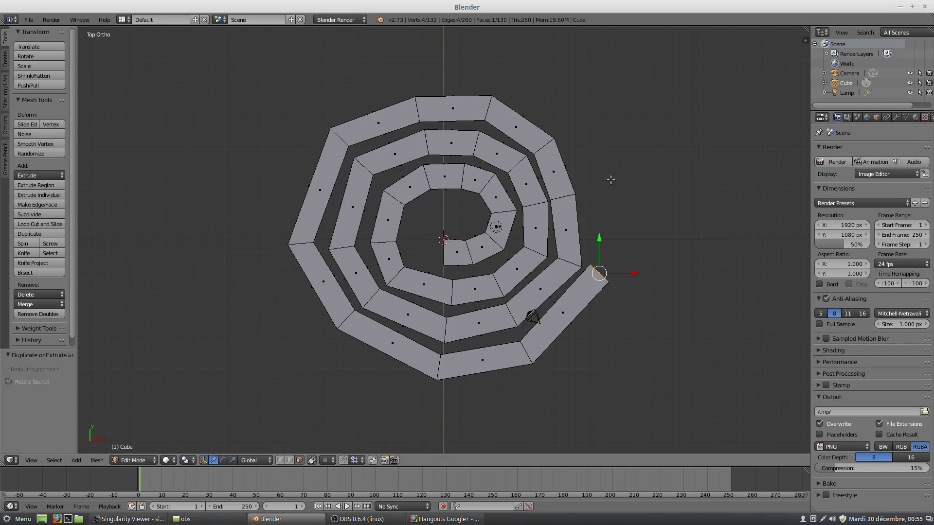
ctrl+right_click(603, 186)
ctrl+right_click(569, 126)
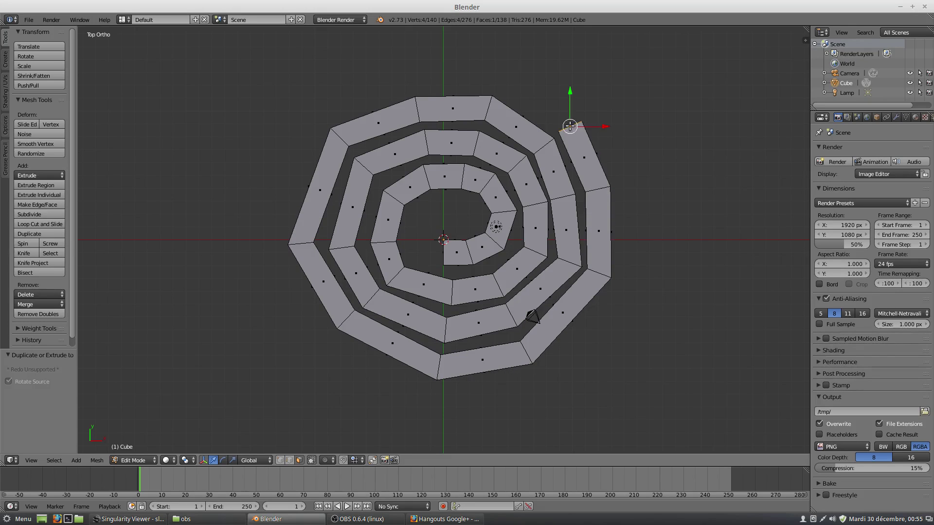
ctrl+right_click(502, 73)
Extrude a further turn of segments along the top, left side, bottom and right.
ctrl+right_click(412, 72)
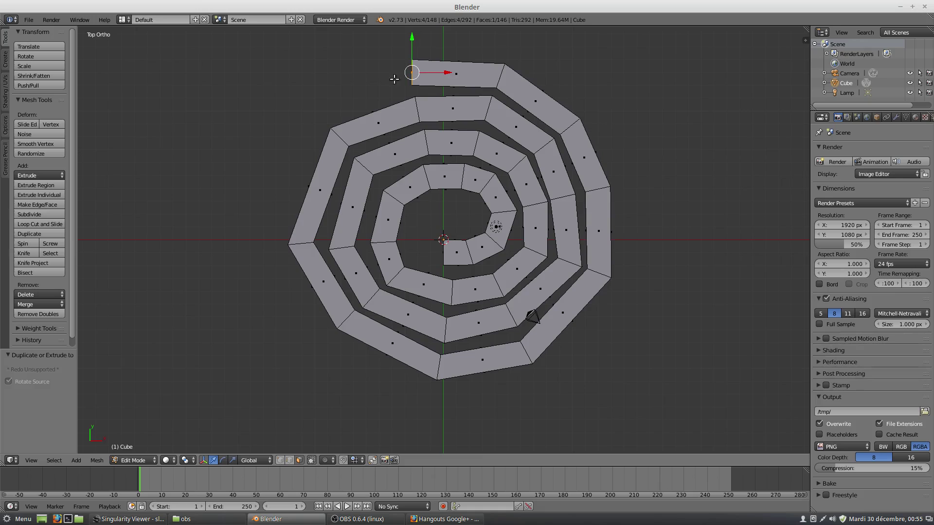
ctrl+right_click(314, 106)
ctrl+right_click(261, 236)
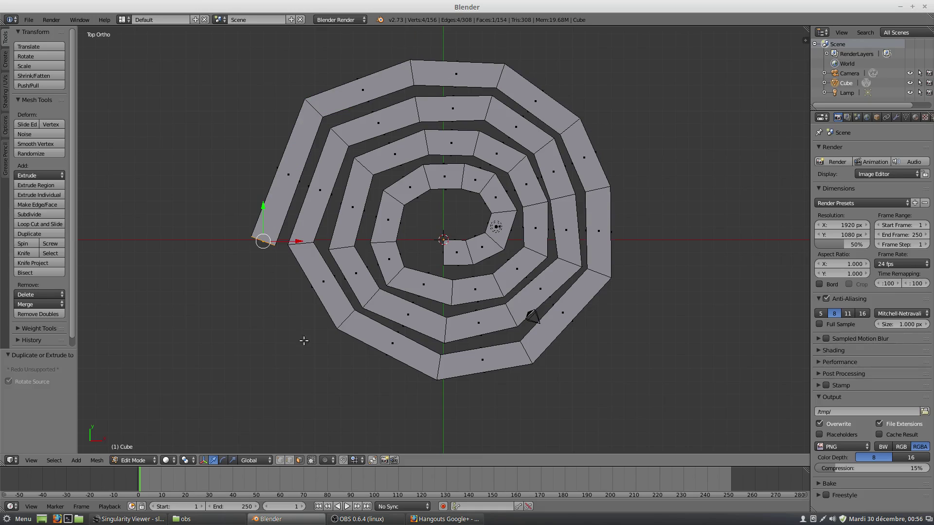
ctrl+right_click(305, 345)
ctrl+right_click(432, 394)
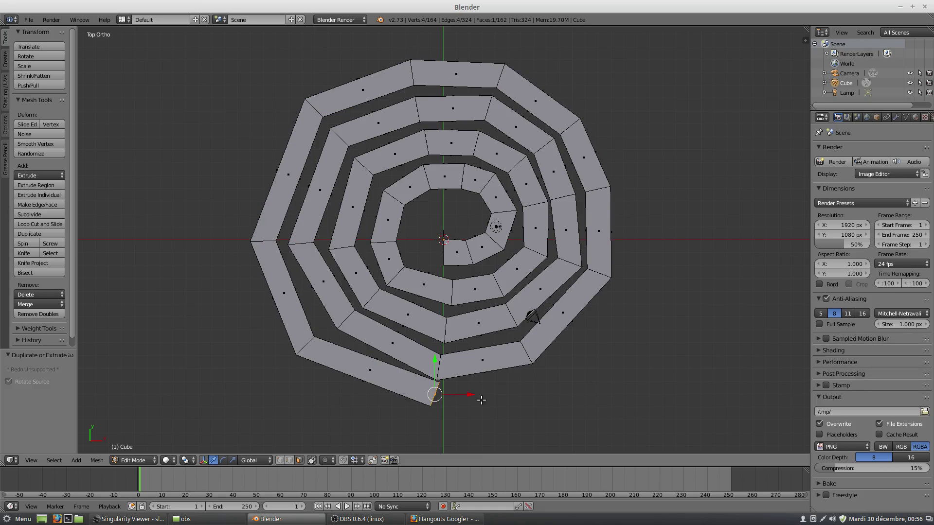
ctrl+right_click(541, 383)
ctrl+right_click(629, 291)
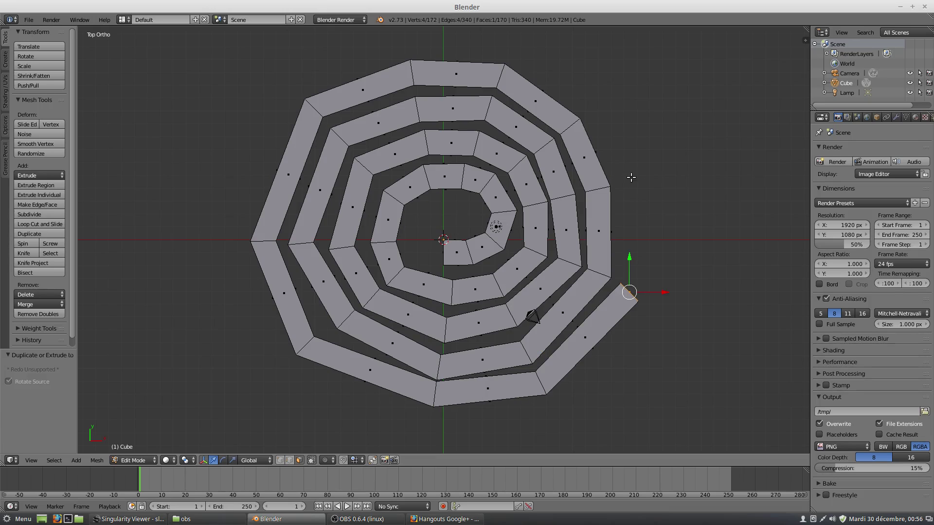
ctrl+right_click(631, 177)
ctrl+right_click(599, 103)
ctrl+right_click(517, 49)
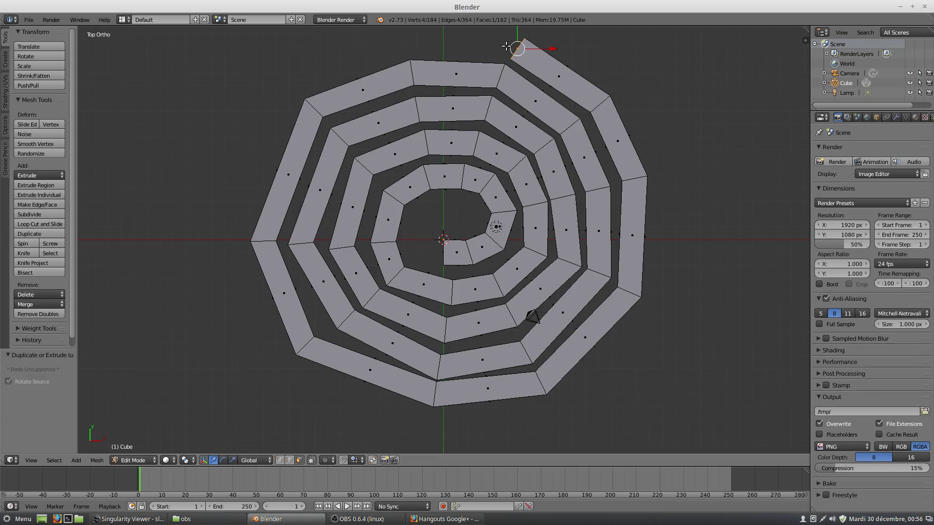
Wrap the last outer coil, finishing with a segment at the upper right.
ctrl+right_click(399, 40)
ctrl+right_click(280, 77)
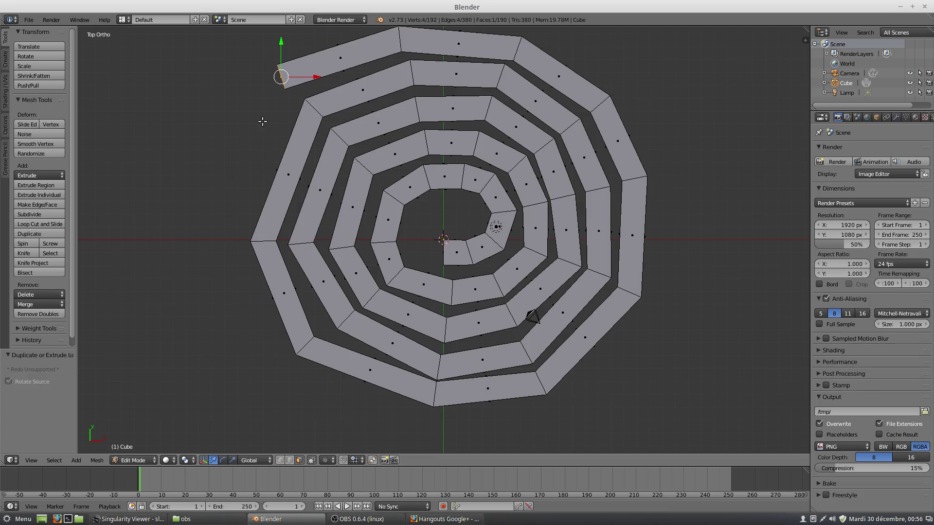
ctrl+right_click(227, 238)
ctrl+right_click(261, 374)
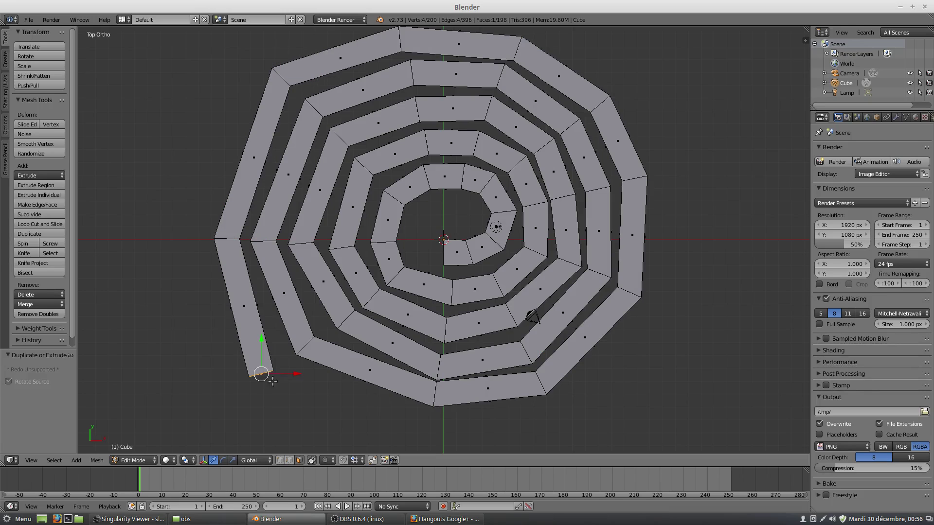
ctrl+right_click(421, 433)
ctrl+right_click(565, 416)
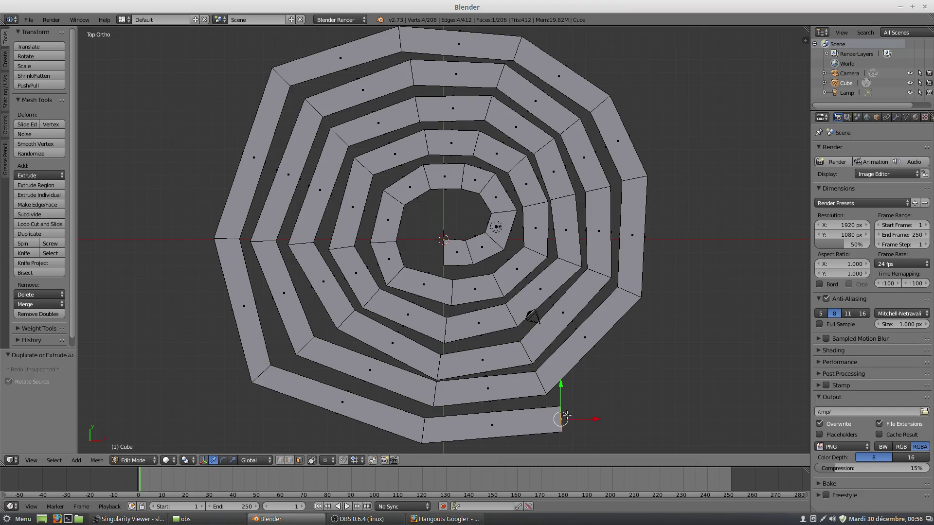
ctrl+right_click(662, 314)
ctrl+right_click(671, 176)
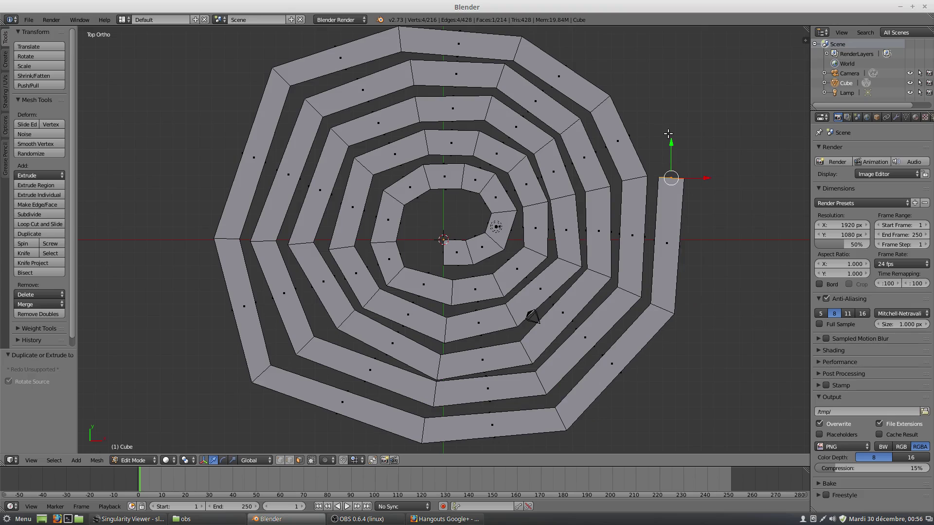
ctrl+right_click(629, 80)
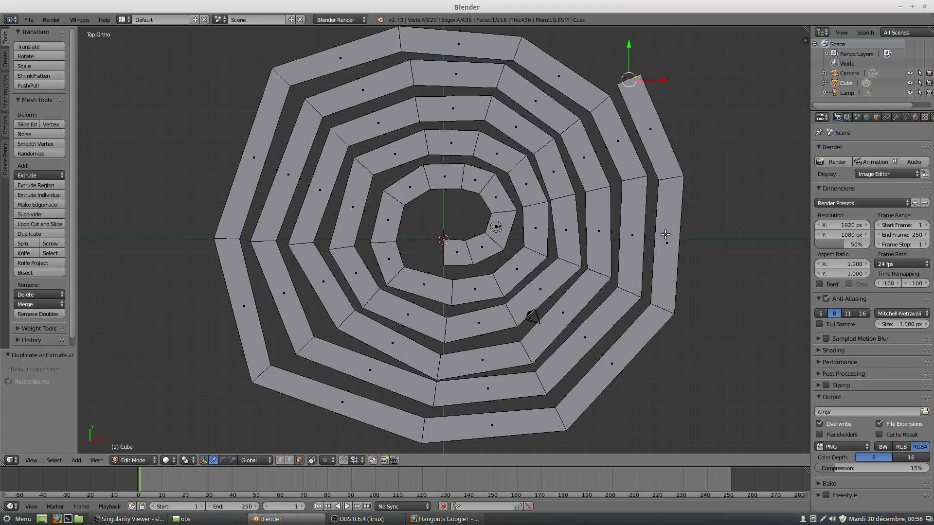
Select the whole spiral and rotate it twice, reaching about 664.6° total.
key(a)
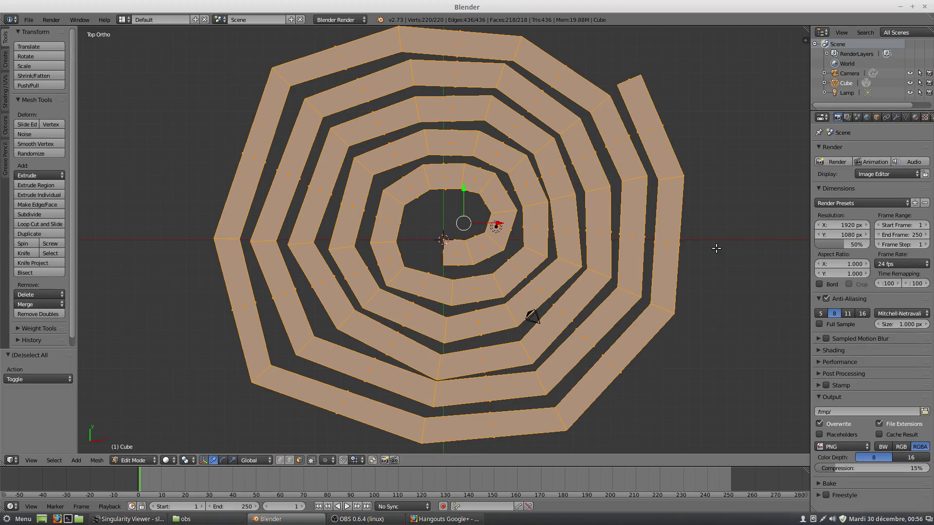
key(r)
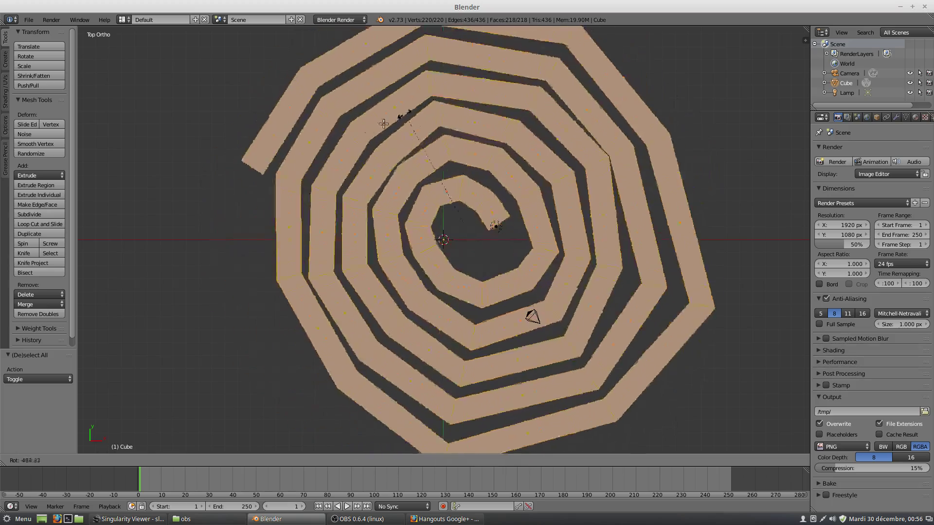
click(451, 349)
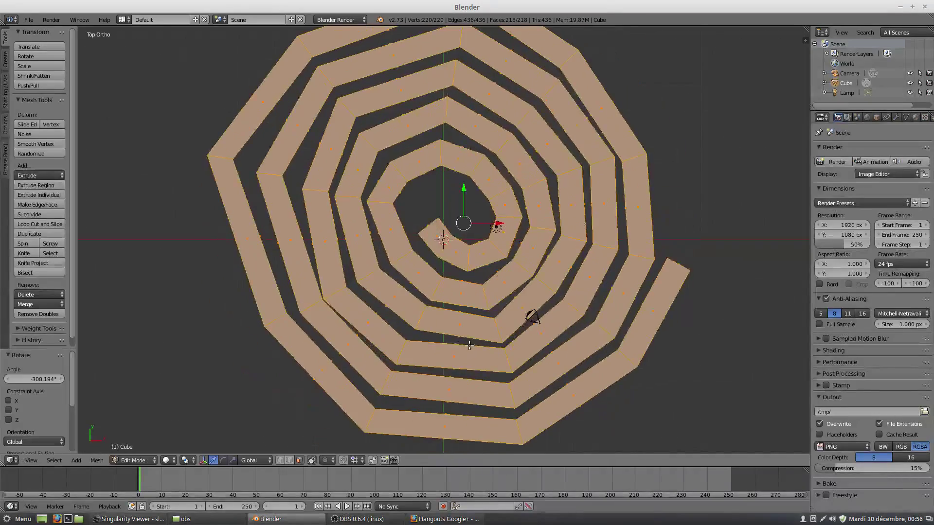
key(r)
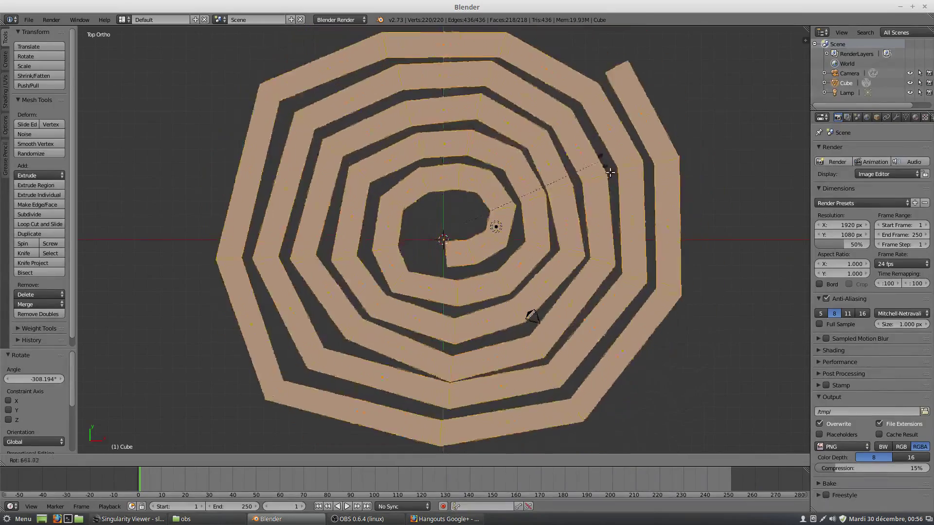
click(606, 160)
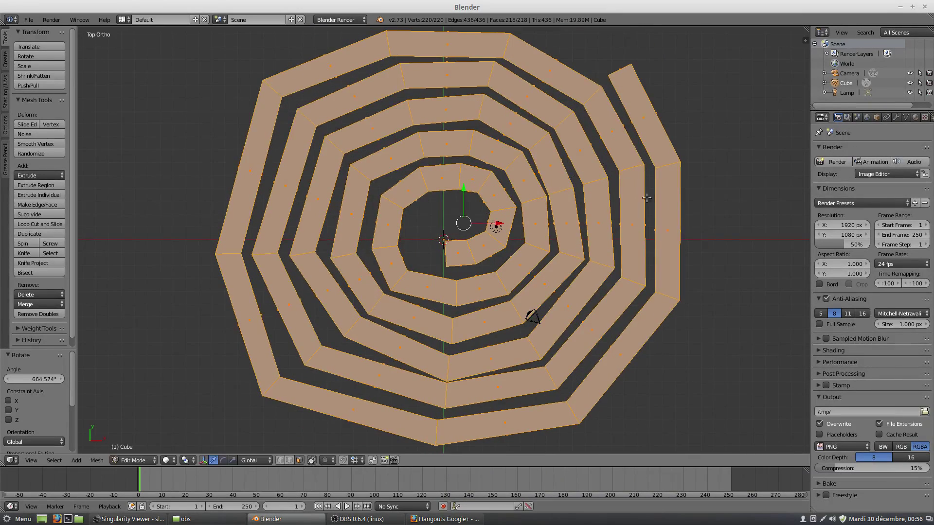
scroll(700, 214, down, 3)
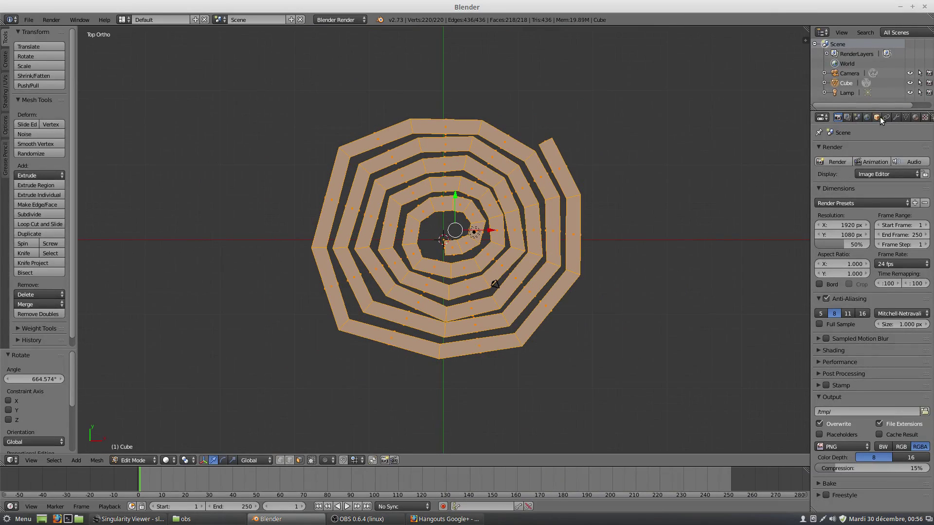
Add a Subdivision Surface modifier at viewport level 2, then select the spiral's outer end face.
click(896, 118)
click(847, 150)
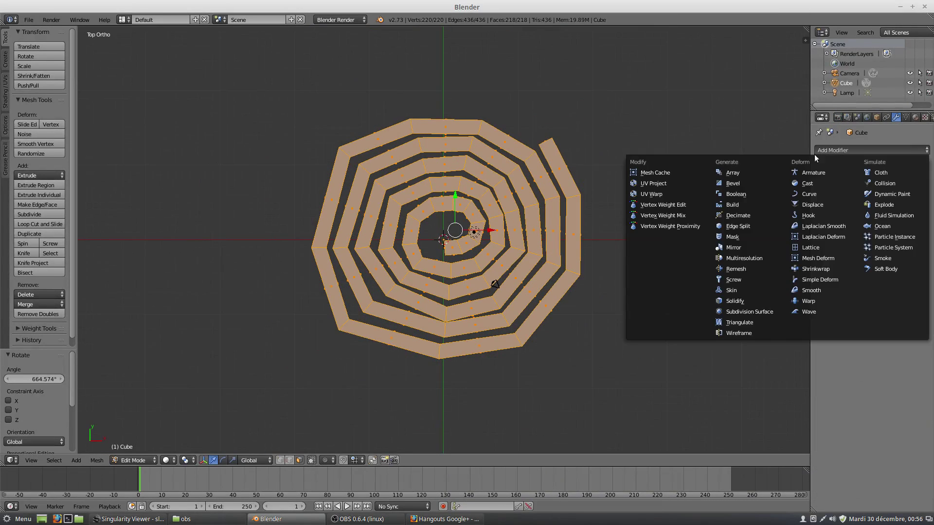
click(739, 312)
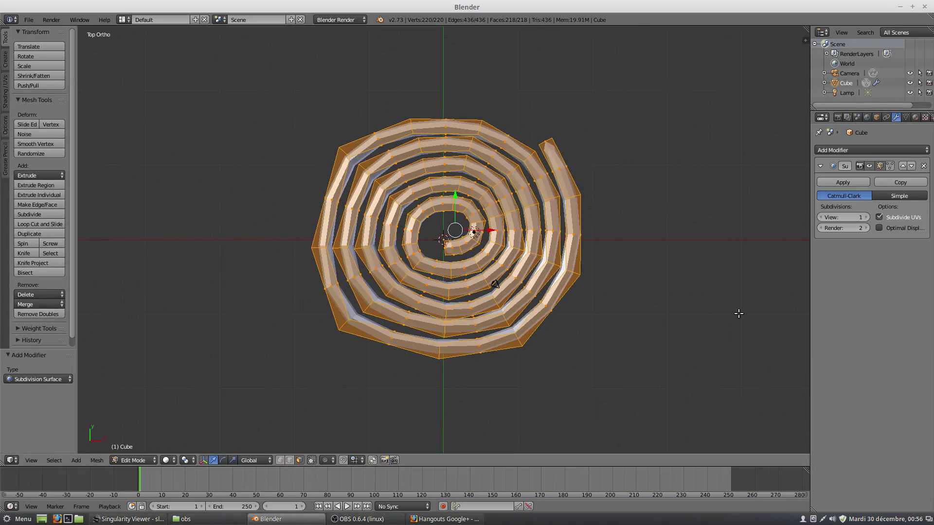
click(867, 217)
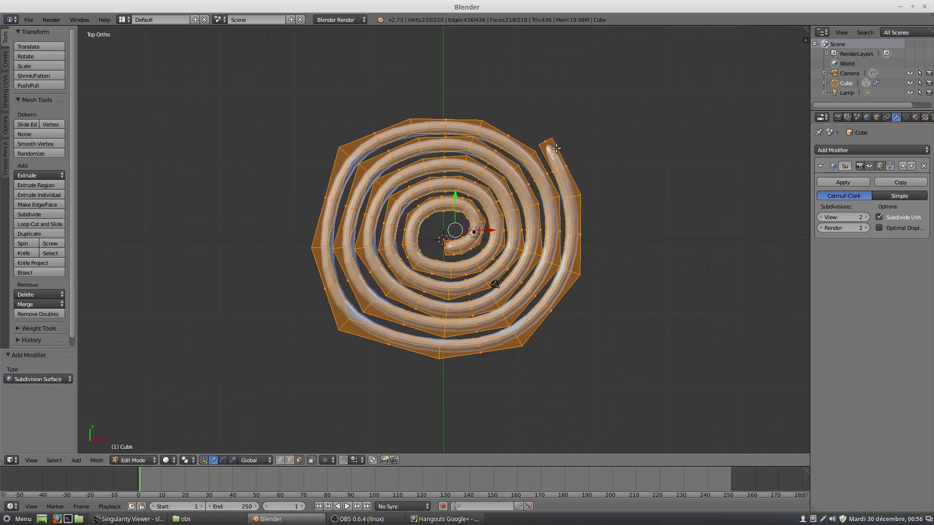
middle_drag(556, 148, 517, 126)
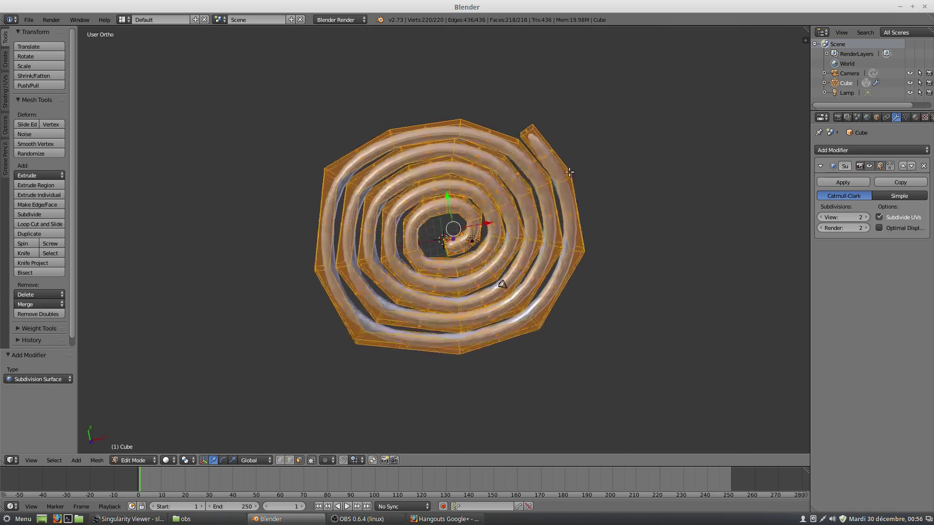
right_click(519, 128)
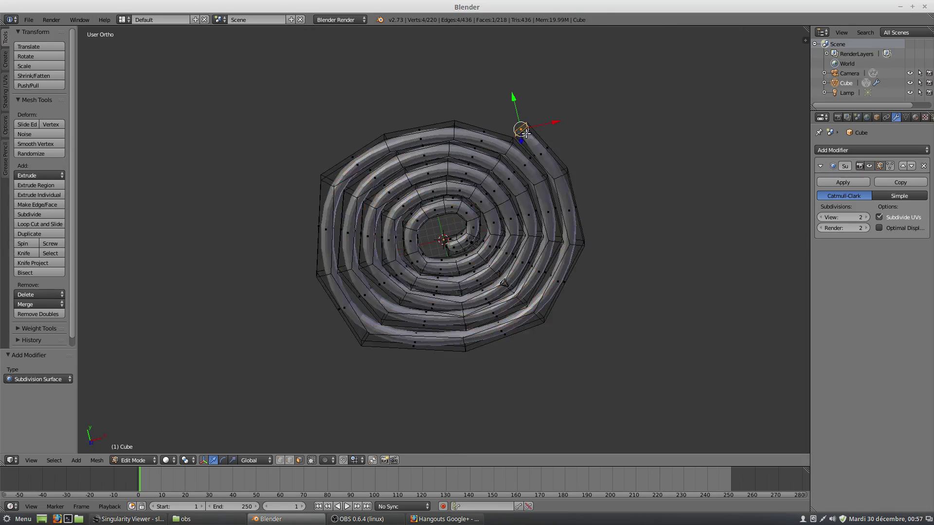
Delete the outer and inner end faces of the spiral tube.
key(x)
click(308, 386)
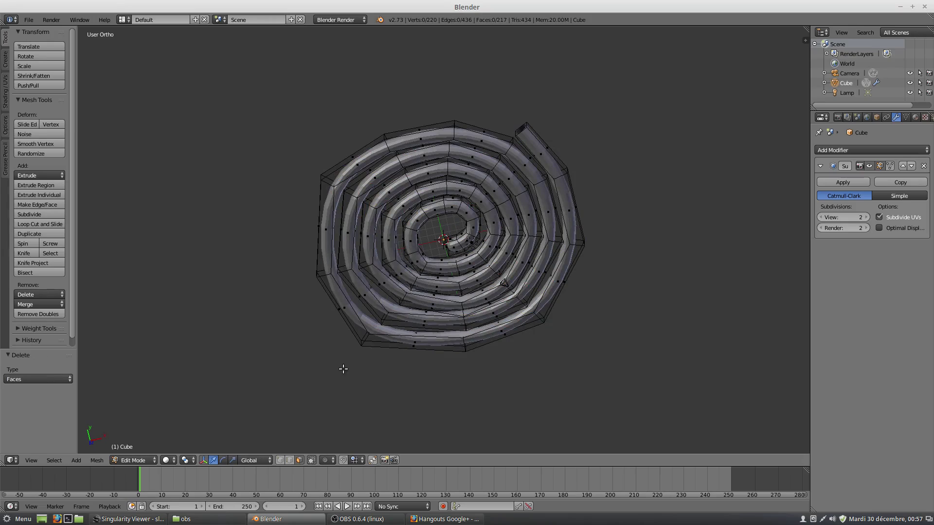
middle_drag(442, 296, 437, 252)
scroll(442, 259, up, 5)
right_click(460, 249)
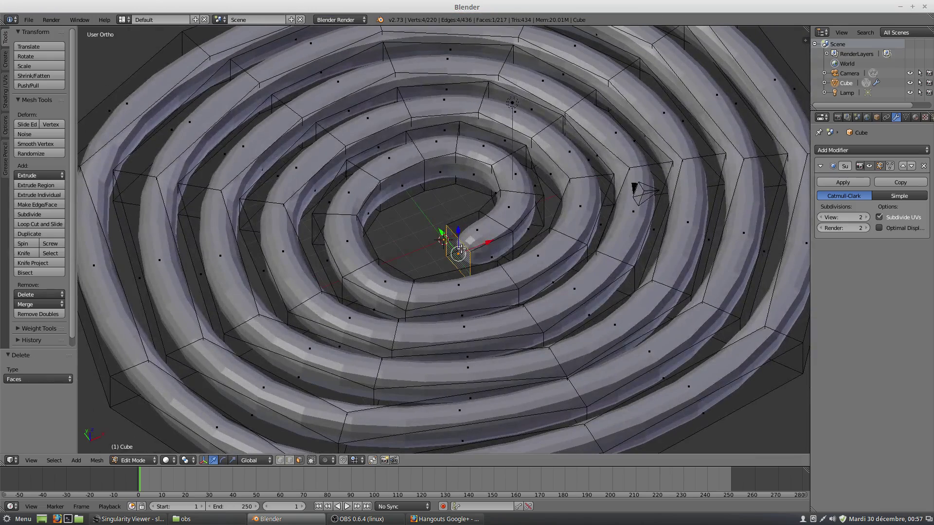
key(x)
click(532, 274)
mouse_move(531, 274)
middle_down()
mouse_move(511, 231)
mouse_move(535, 214)
mouse_move(478, 182)
mouse_move(486, 187)
middle_up()
scroll(546, 213, down, 3)
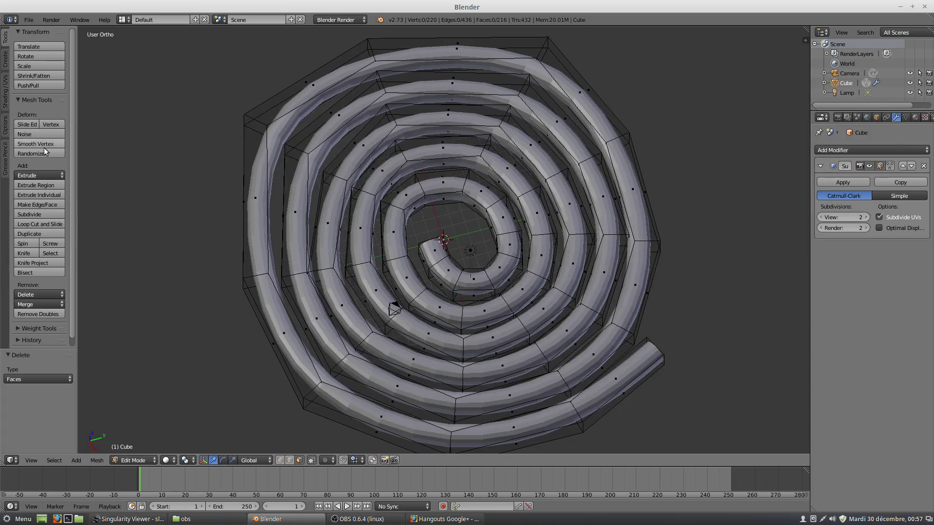
Apply Shade Smooth to the spiral, then select its entire mesh in Edit Mode.
key(Tab)
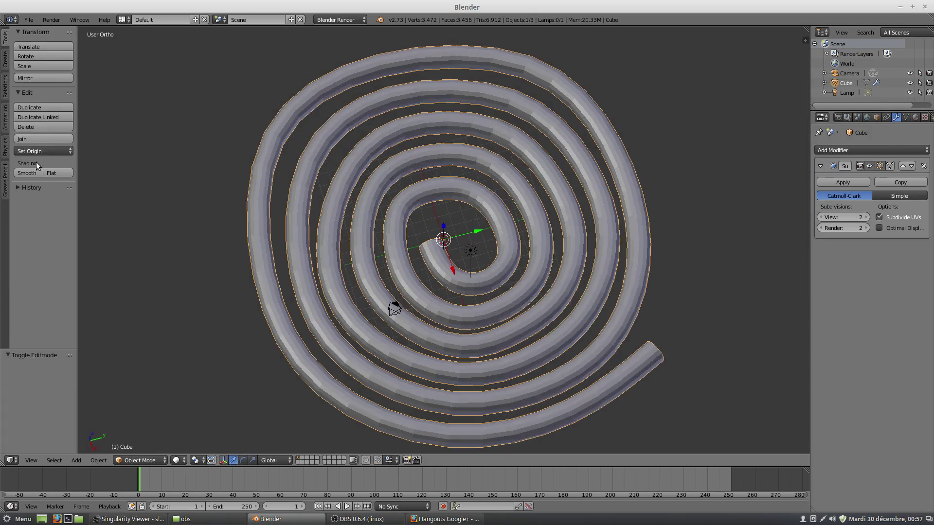
click(27, 174)
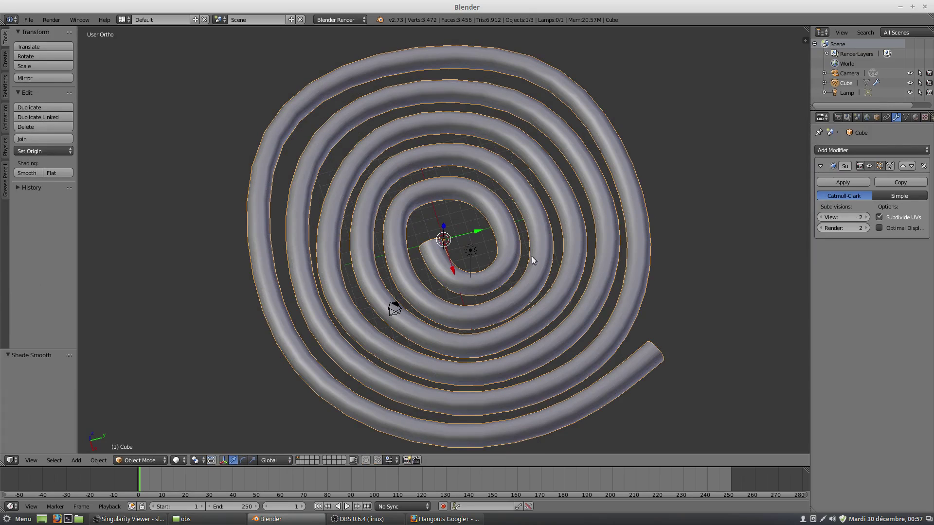
middle_drag(399, 313, 472, 236)
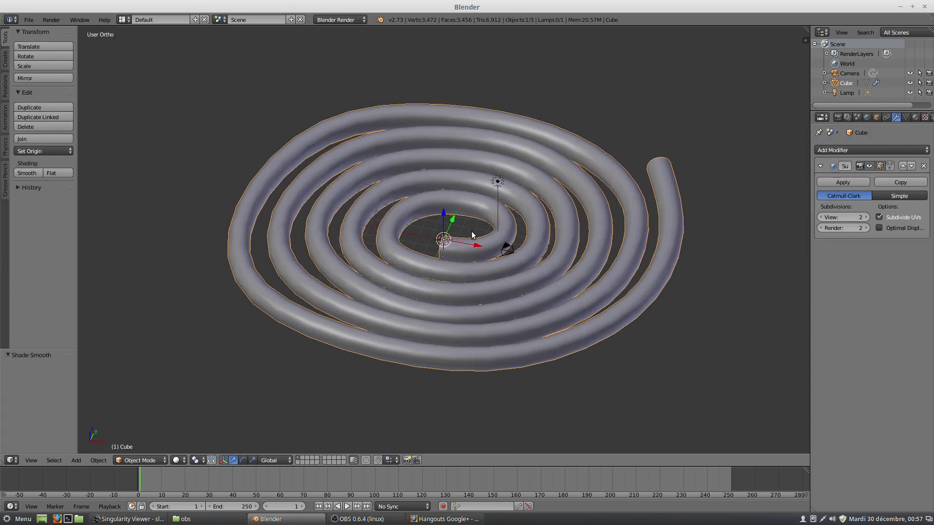
key(Tab)
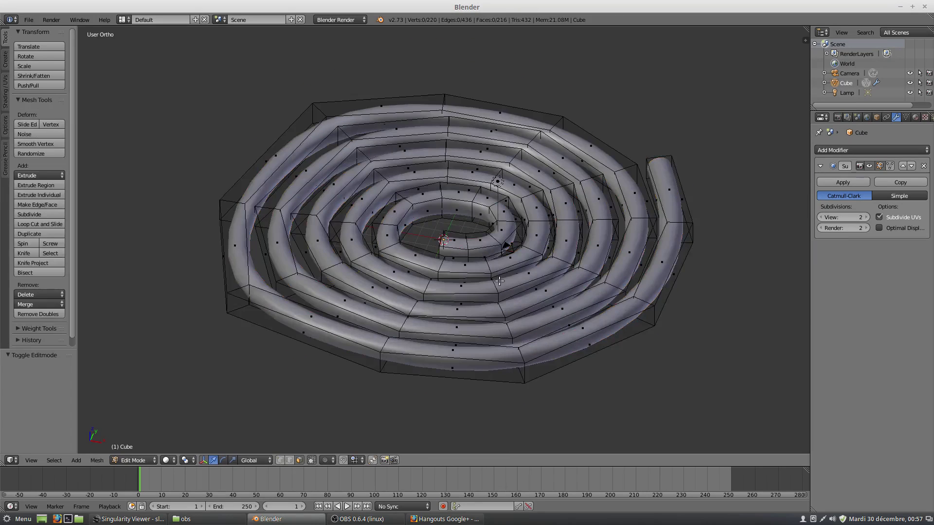
scroll(491, 272, down, 1)
scroll(507, 292, down, 1)
middle_drag(473, 275, 485, 302)
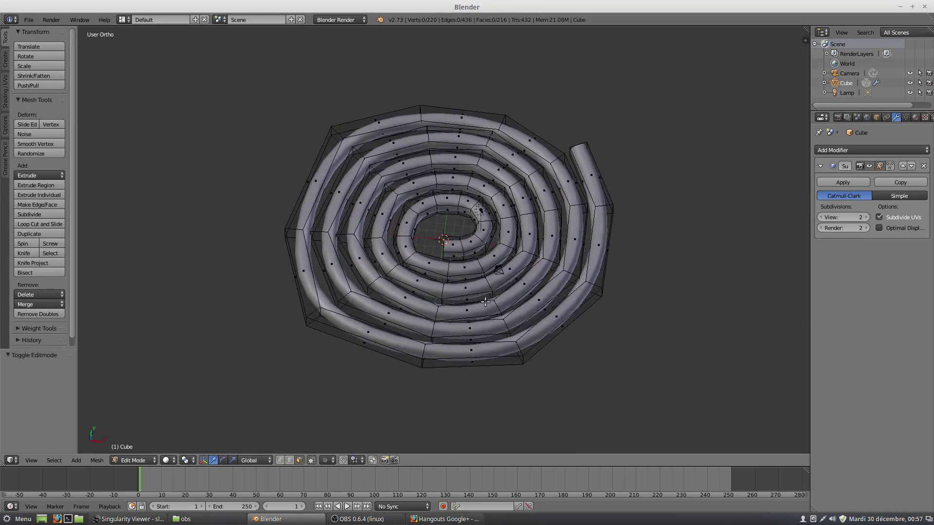
key(a)
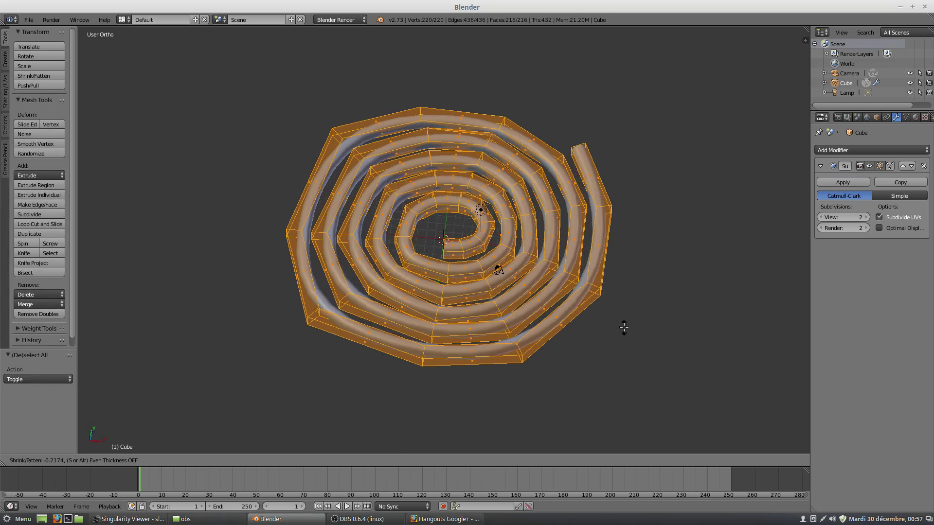
Shrink/fatten the whole tube to offset -1.141 and show the edit cage on the subdivided surface.
key(alt+s)
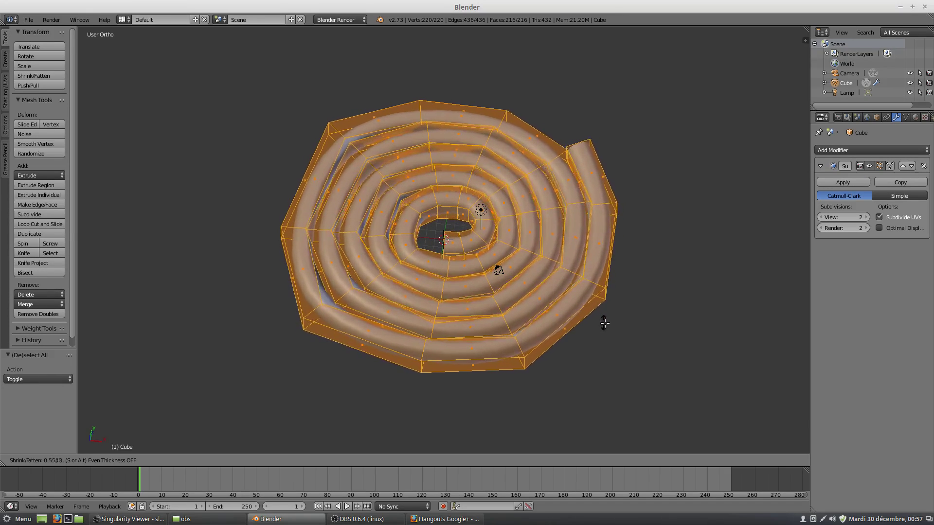
click(653, 349)
middle_drag(644, 344, 777, 302)
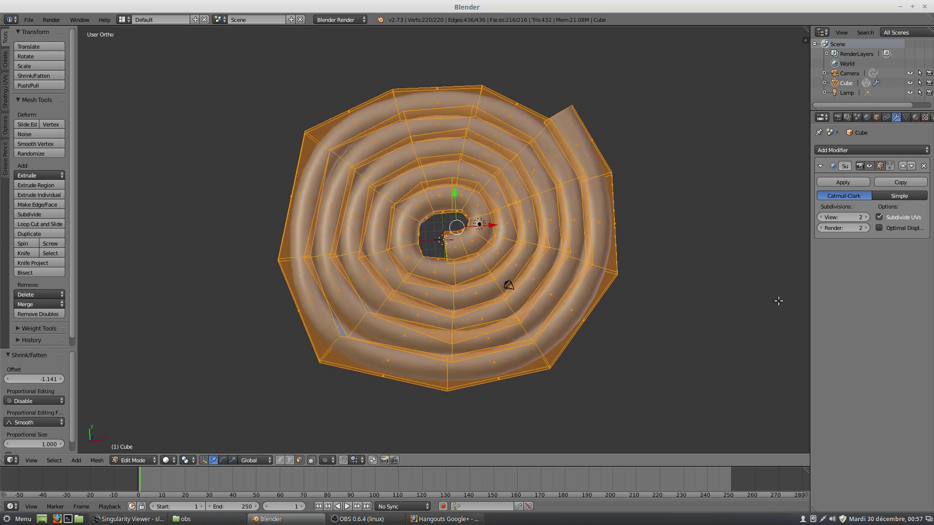
click(890, 166)
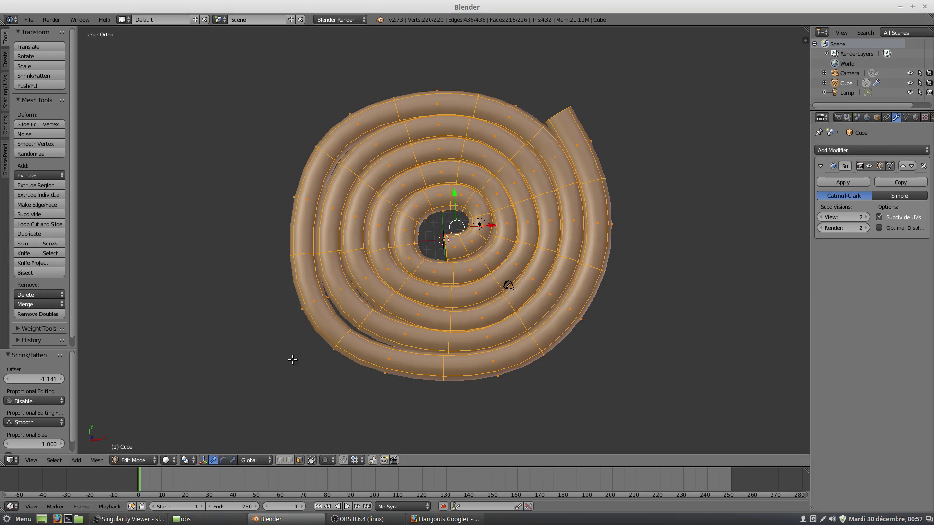
middle_drag(339, 339, 342, 344)
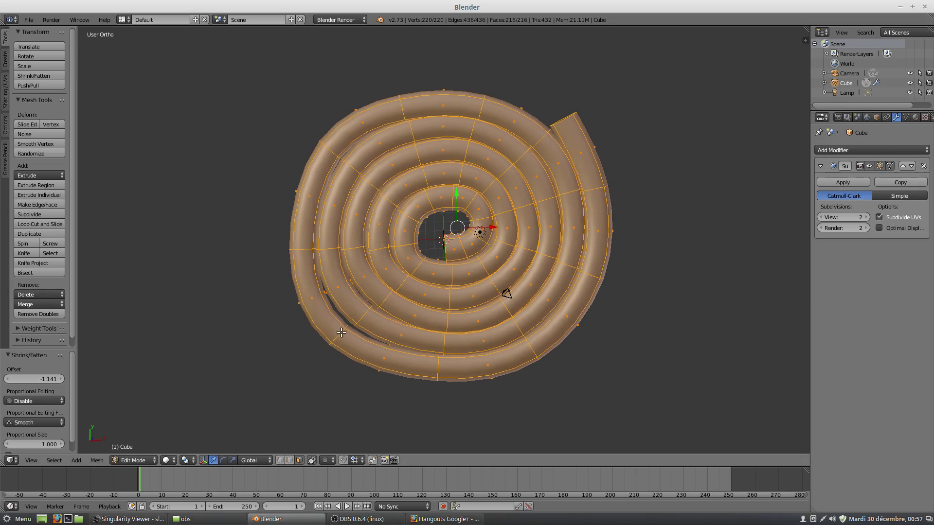
Move an edge on the outer coil's lower left by about X 0.815, Y -0.054.
key(ctrl+KP_Subtract)
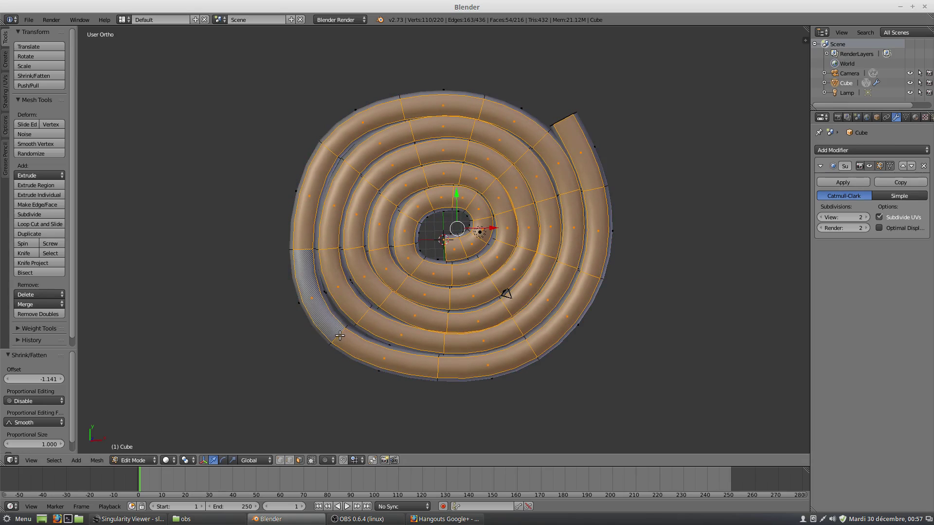
right_click(343, 344)
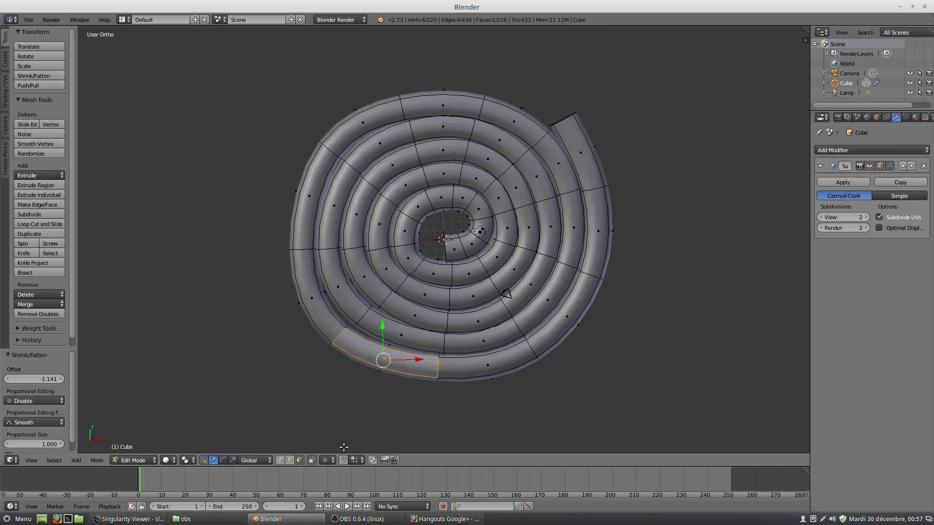
click(284, 460)
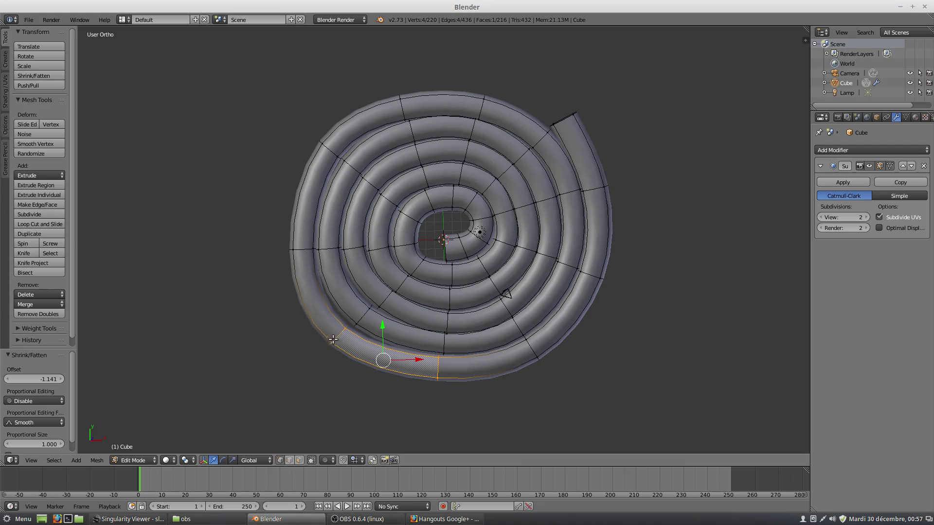
click(289, 460)
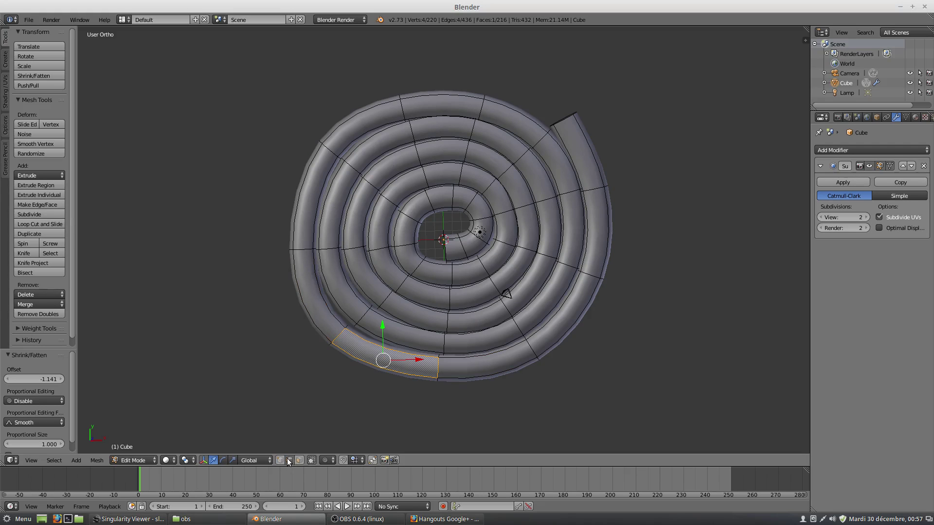
right_click(339, 330)
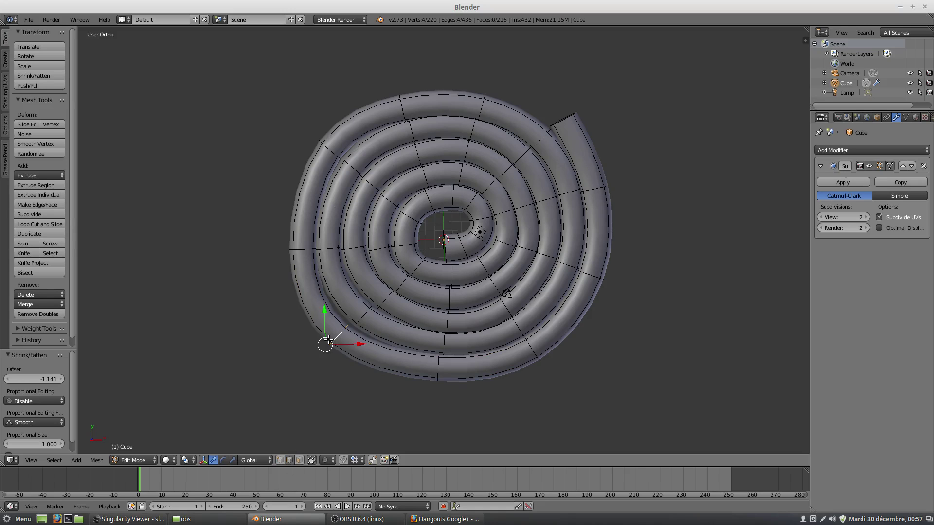
key(KP_7)
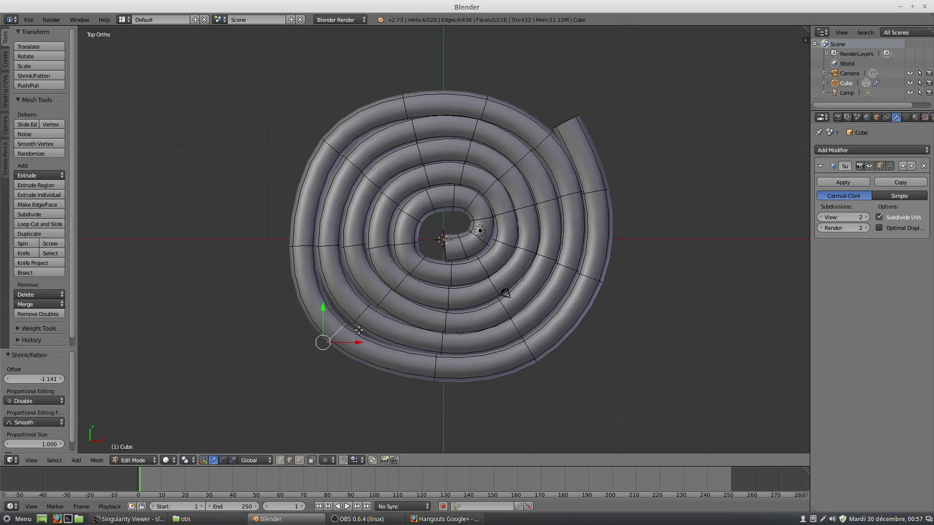
key(g)
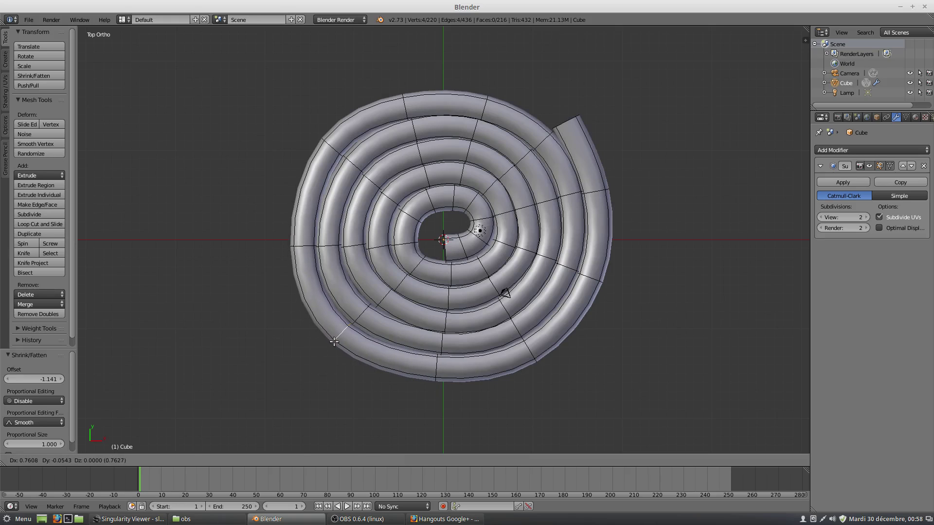
click(334, 342)
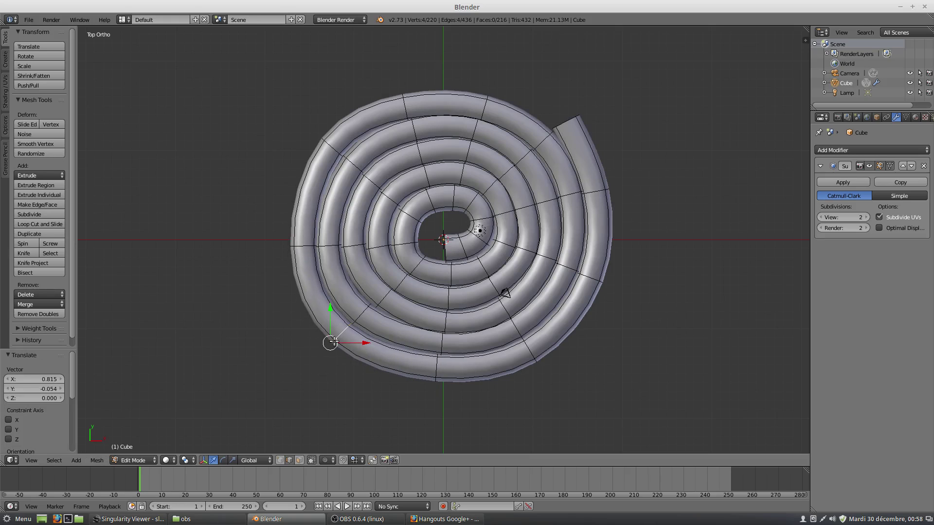
Select an element near the spiral's centre, enable proportional editing, and view from the front.
right_click(461, 243)
mouse_move(461, 244)
middle_down()
mouse_move(461, 181)
mouse_move(497, 245)
middle_up()
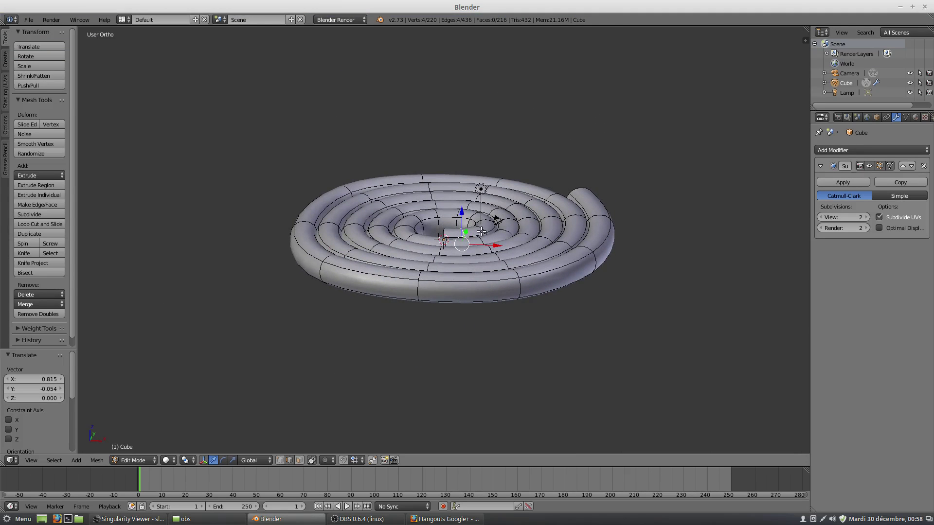
click(325, 460)
click(338, 416)
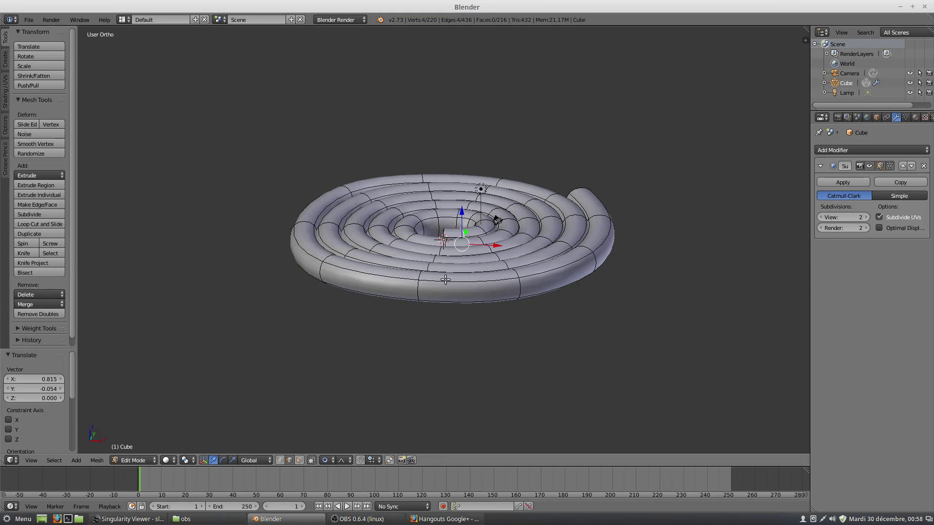
key(KP_1)
With Linear proportional falloff and a widened radius, pull the centre vertex up 30.049 on Z into a conical spiral.
scroll(445, 279, down, 3)
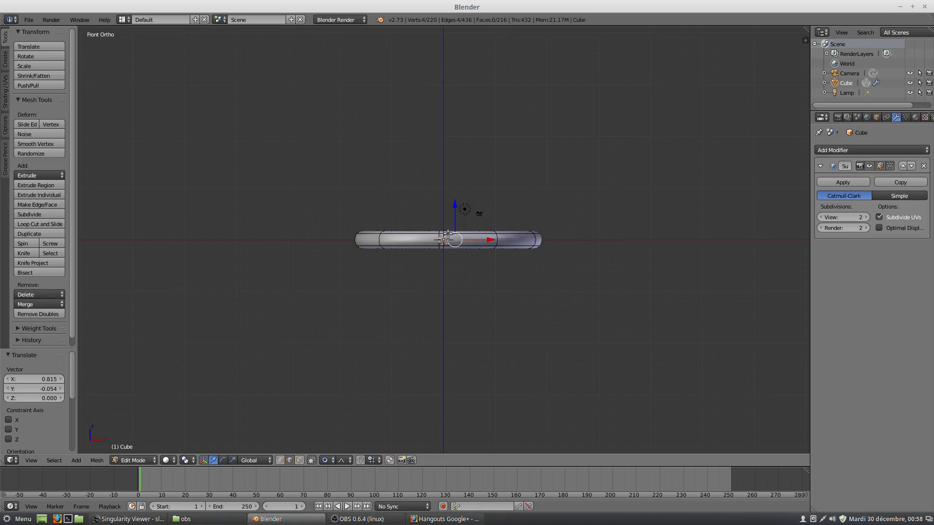
click(342, 465)
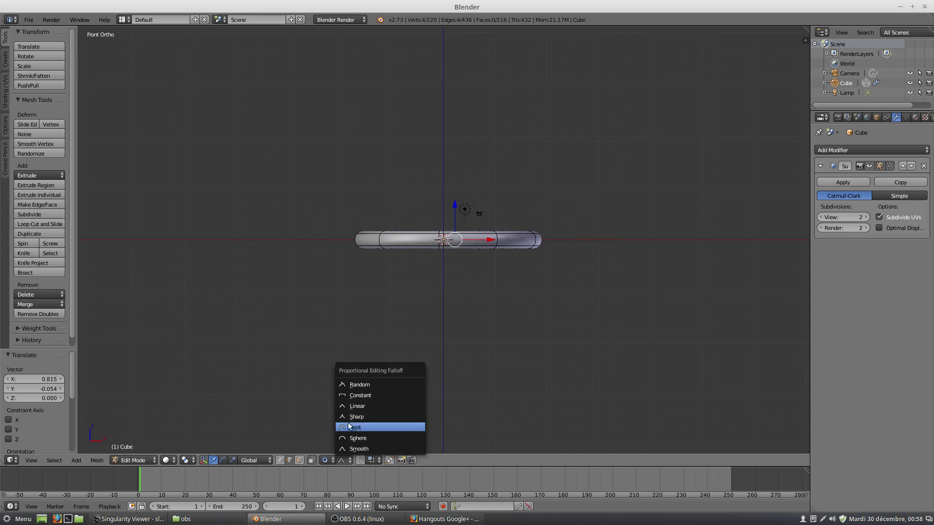
click(354, 403)
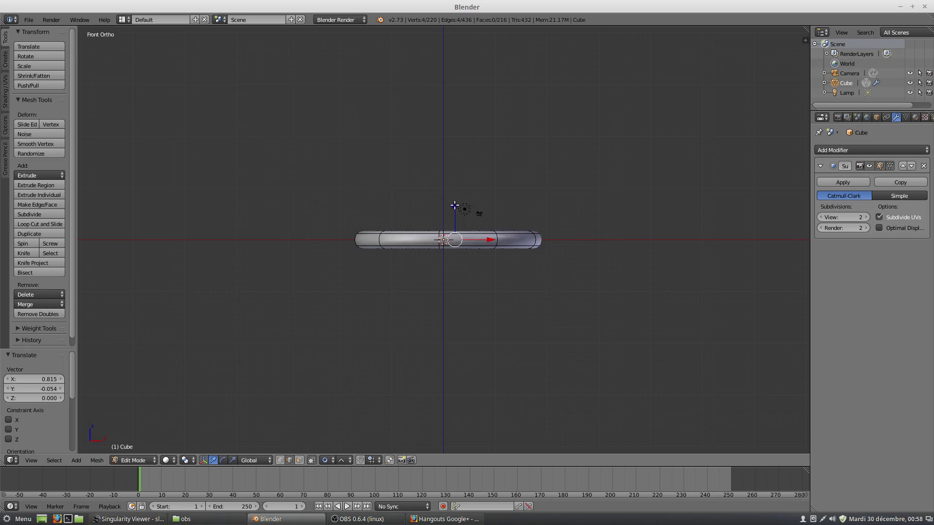
drag(456, 204, 453, 49)
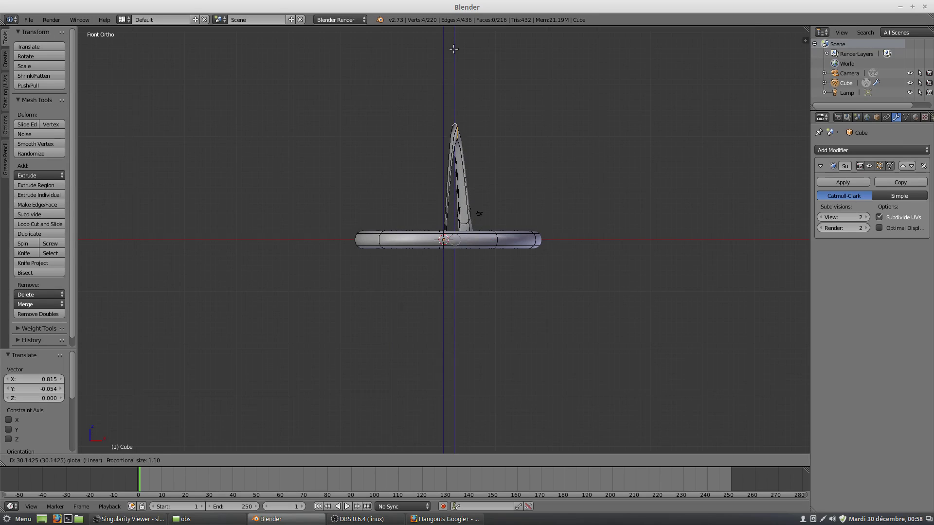
scroll(453, 50, down, 8)
scroll(453, 49, down, 2)
scroll(453, 49, down, 6)
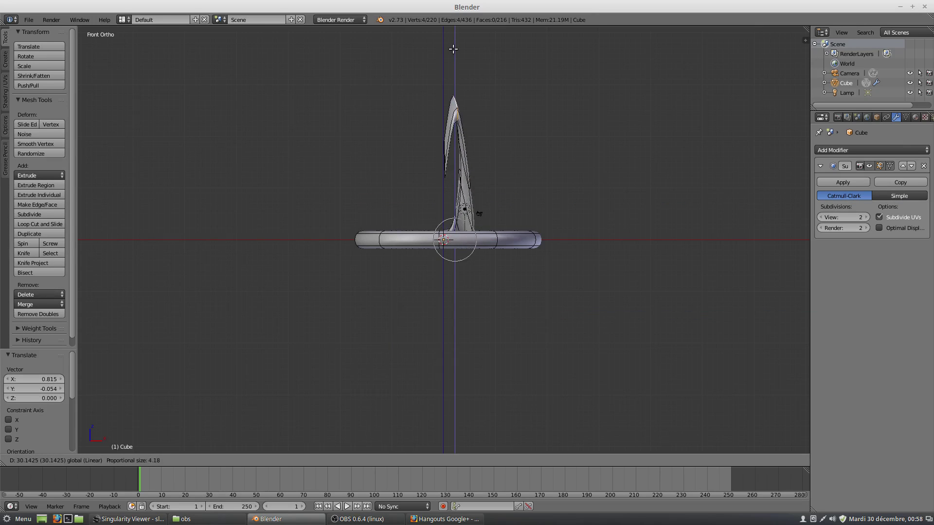
scroll(453, 49, down, 2)
scroll(452, 50, down, 5)
scroll(452, 50, down, 3)
scroll(453, 50, down, 3)
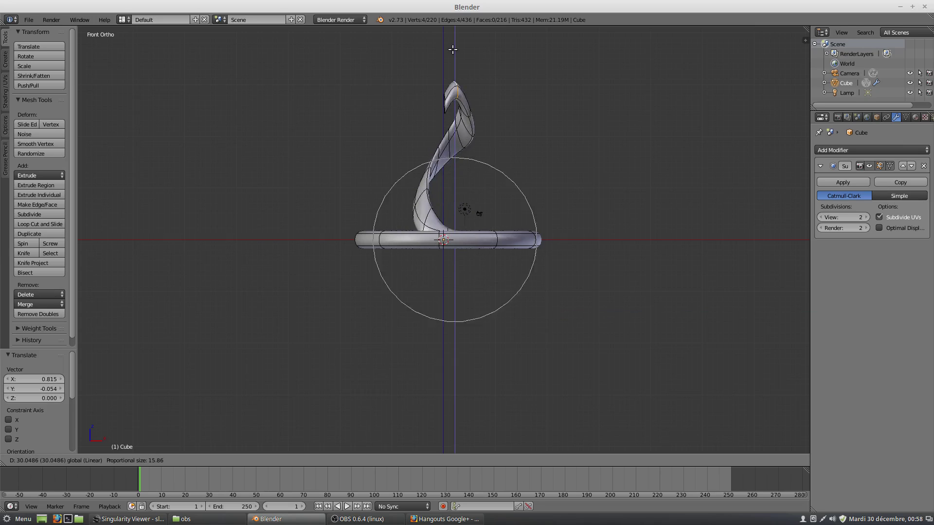
scroll(453, 50, down, 3)
scroll(453, 50, down, 3)
scroll(453, 50, down, 3)
scroll(453, 50, down, 4)
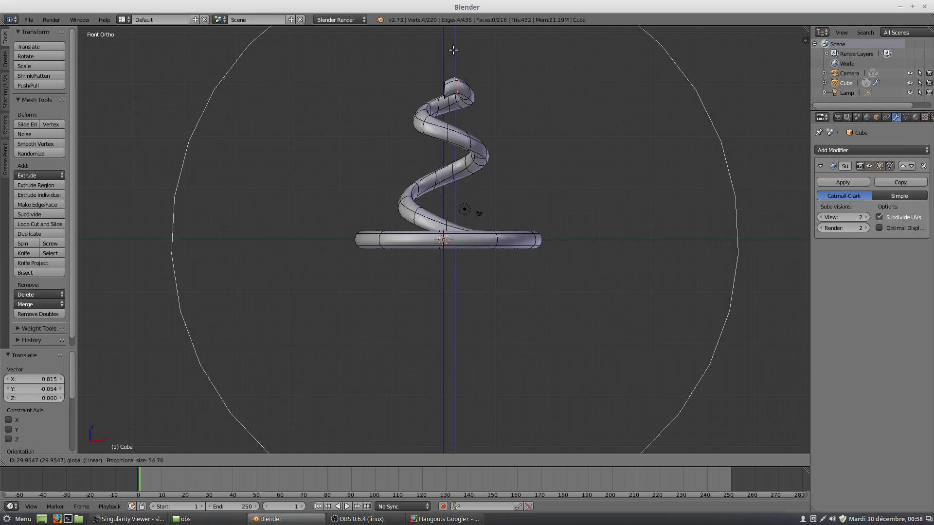
scroll(453, 50, down, 2)
scroll(453, 50, down, 3)
scroll(454, 50, down, 2)
scroll(453, 50, down, 2)
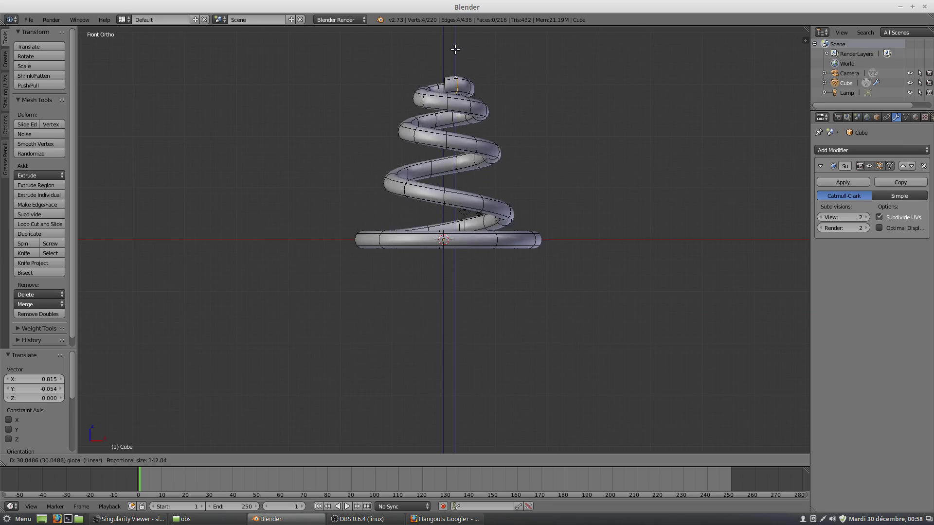
scroll(454, 49, down, 2)
click(455, 49)
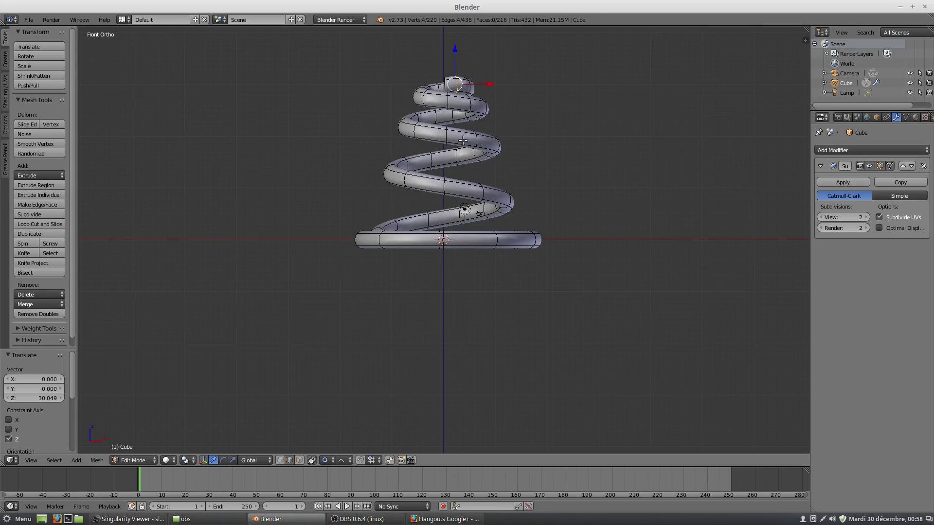
Raise the edge at the coil's loose outer end 14.381 along Z.
mouse_move(486, 135)
middle_down()
mouse_move(519, 160)
mouse_move(654, 154)
mouse_move(453, 219)
middle_up()
right_click(360, 258)
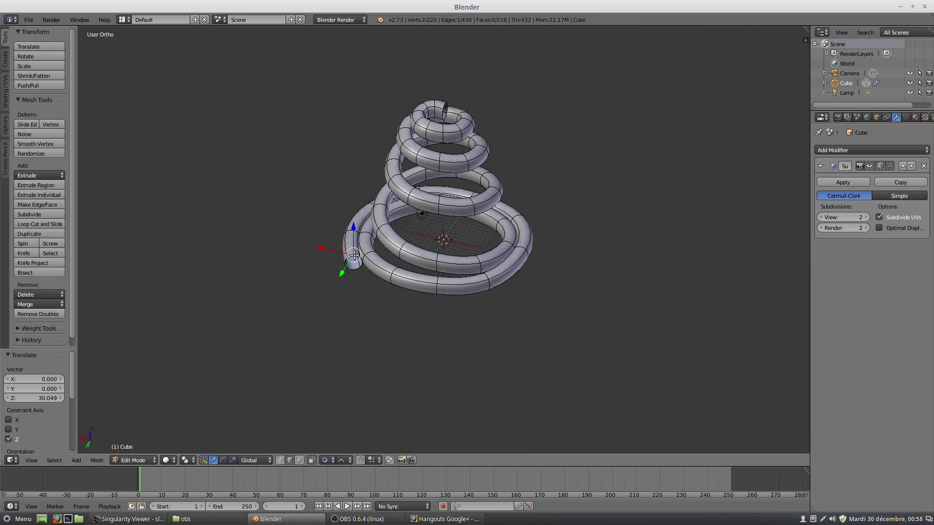
key(g)
key(z)
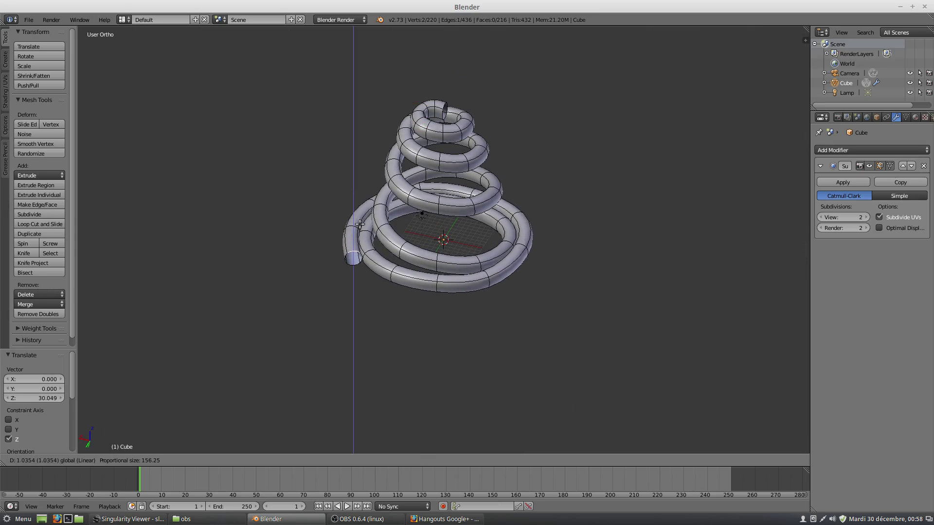
scroll(362, 223, up, 4)
scroll(365, 223, up, 5)
scroll(370, 224, up, 6)
scroll(370, 216, up, 4)
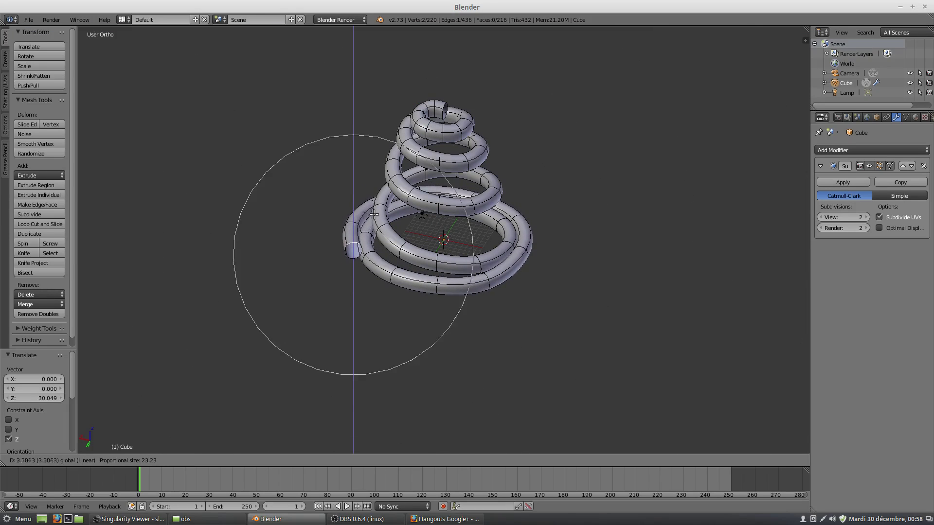
scroll(373, 204, up, 2)
scroll(374, 192, up, 3)
scroll(377, 180, up, 3)
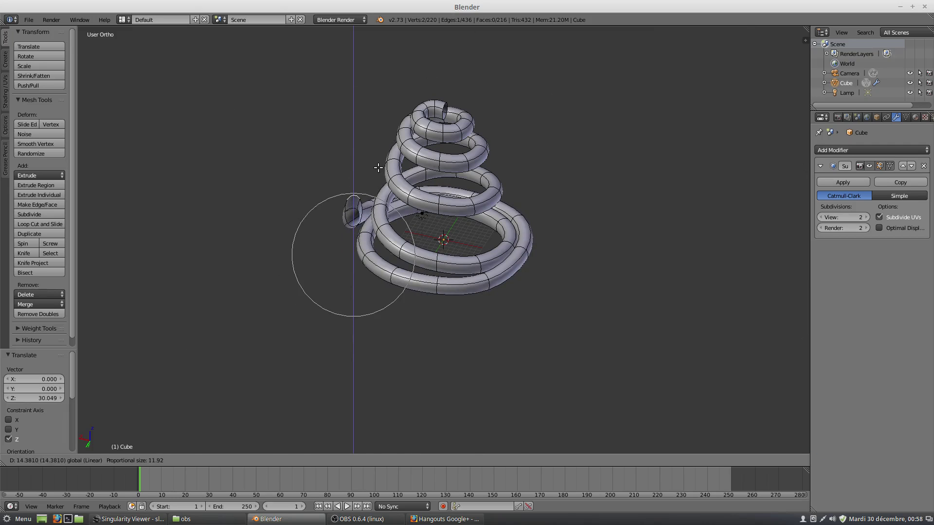
click(378, 168)
mouse_move(378, 168)
middle_down()
mouse_move(472, 222)
mouse_move(462, 200)
mouse_move(413, 193)
middle_up()
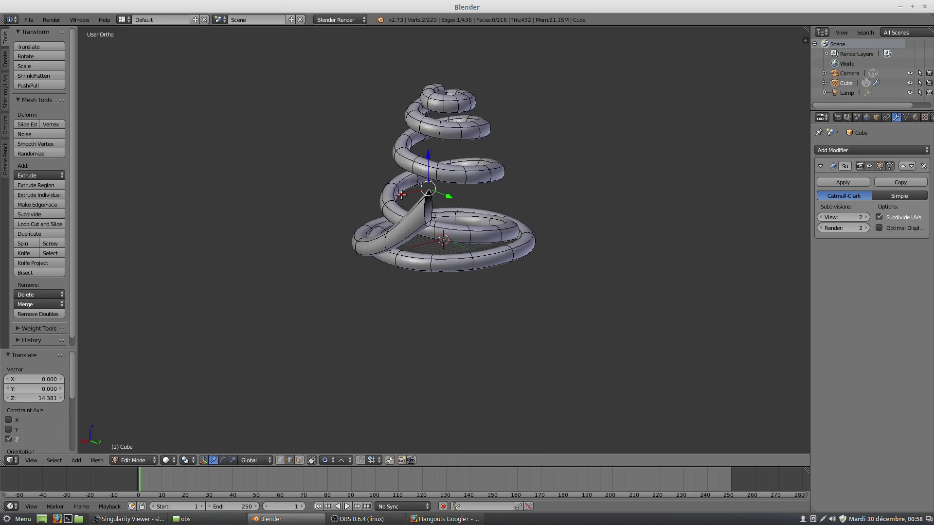
Stretch the coil end far out along X and shrink its end loop to a point.
key(g)
key(x)
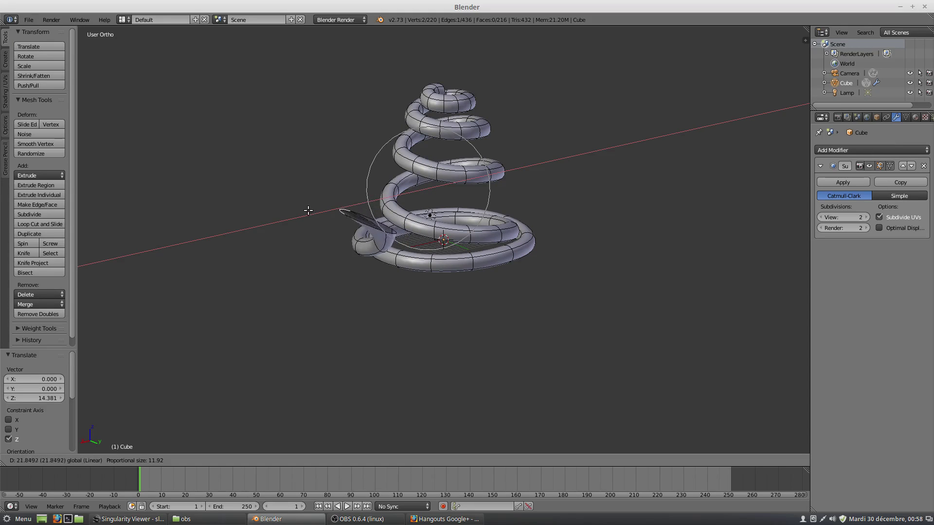
click(242, 256)
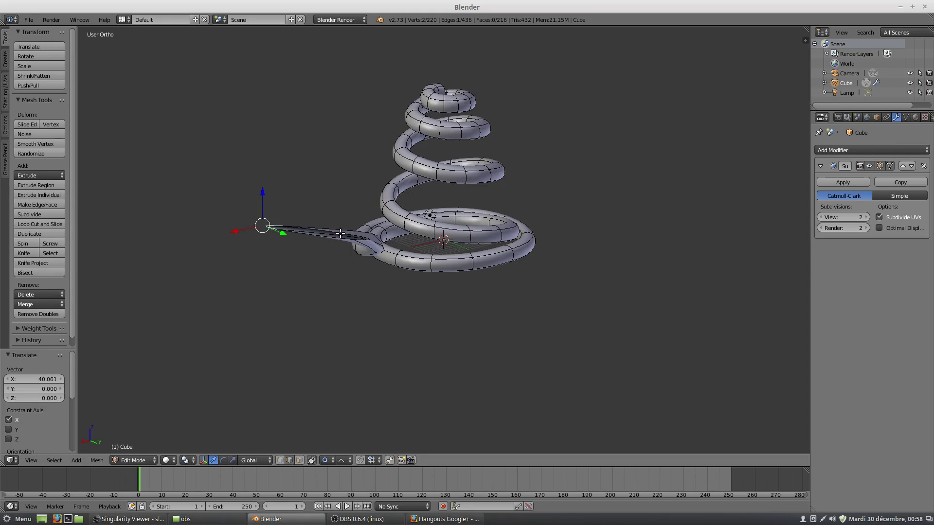
middle_drag(340, 234, 296, 253)
right_click(300, 254)
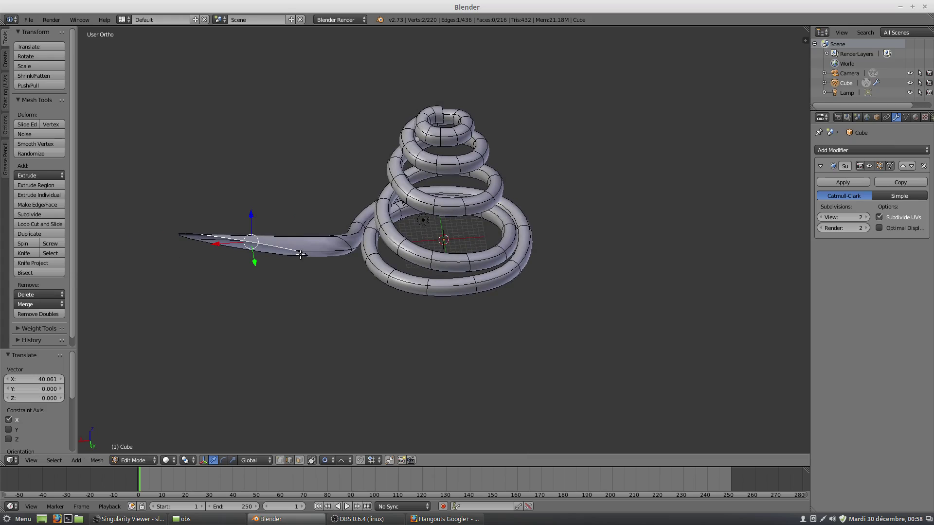
alt+right_click(298, 255)
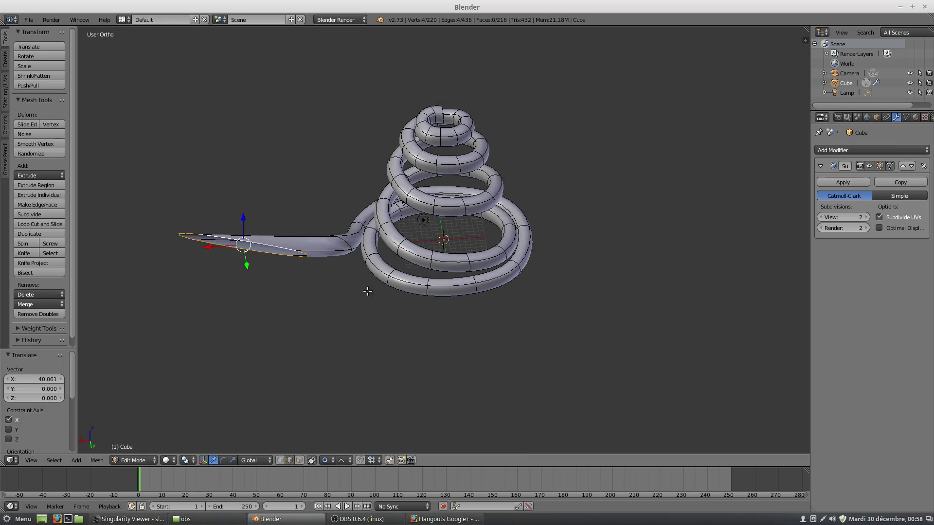
key(s)
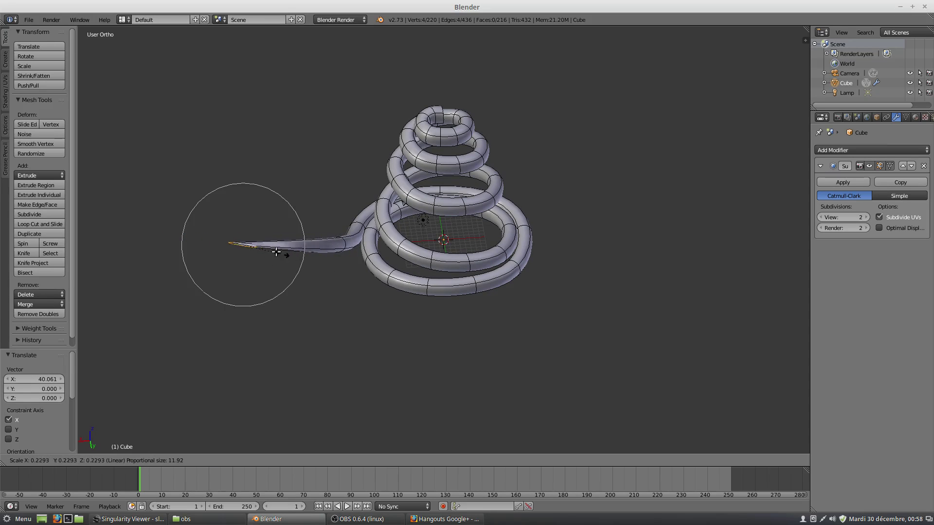
click(381, 276)
middle_drag(381, 276, 225, 170)
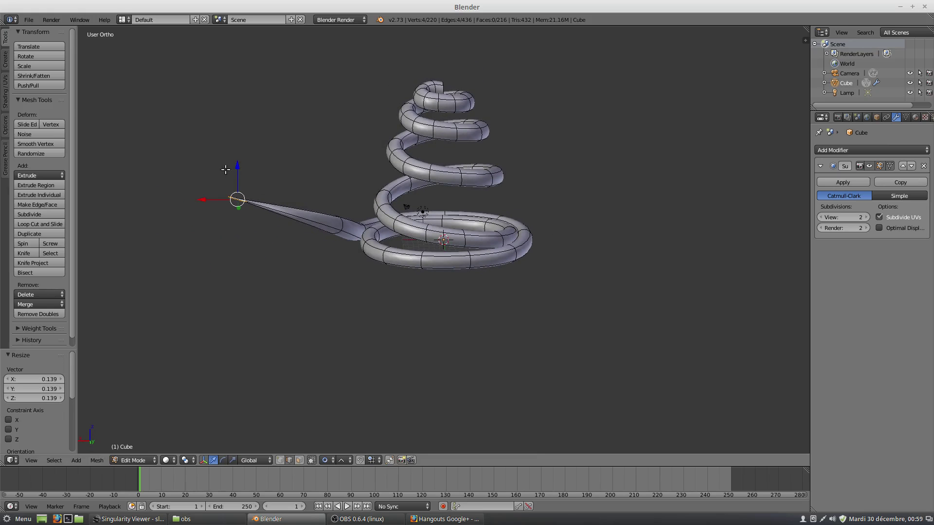
Try raising the tapered tip along Z, then undo twice to retract it into the spiral.
key(g)
key(z)
click(311, 80)
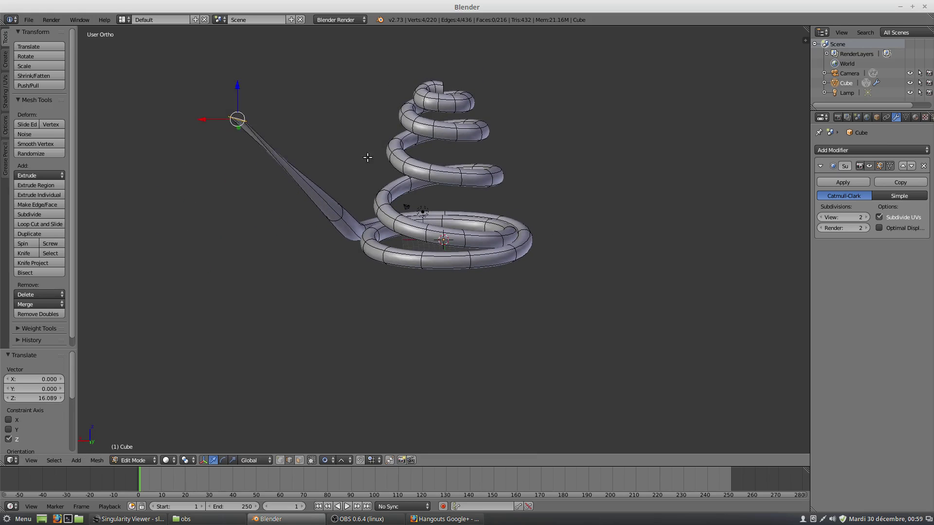
scroll(391, 167, up, 1)
mouse_move(371, 152)
middle_down()
mouse_move(391, 168)
mouse_move(339, 180)
mouse_move(344, 162)
middle_up()
scroll(339, 180, down, 2)
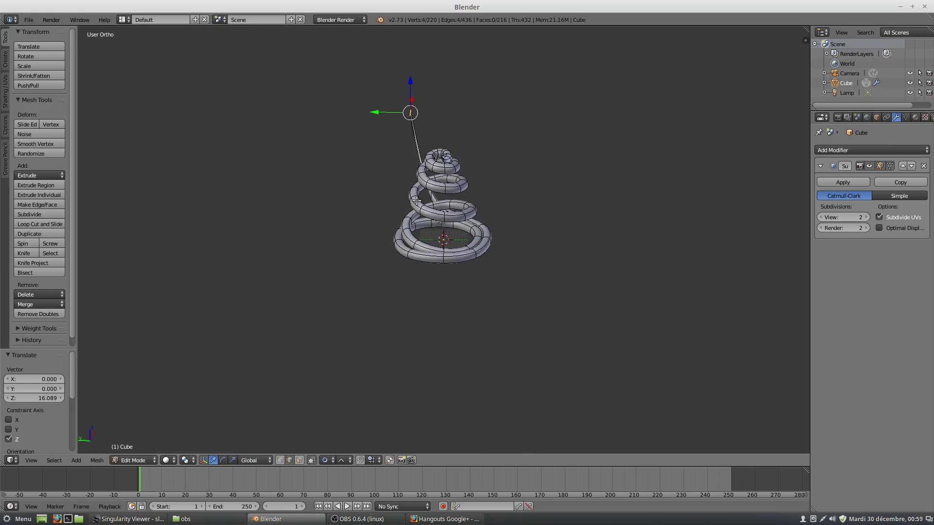
mouse_move(451, 207)
middle_down()
mouse_move(366, 181)
mouse_move(380, 182)
middle_up()
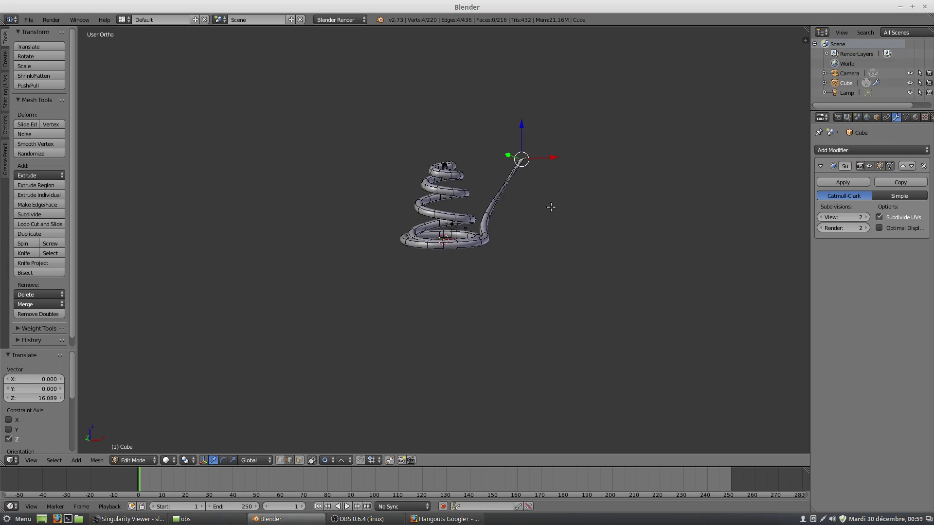
key(ctrl+z)
key(ctrl+z)
key(ctrl+z)
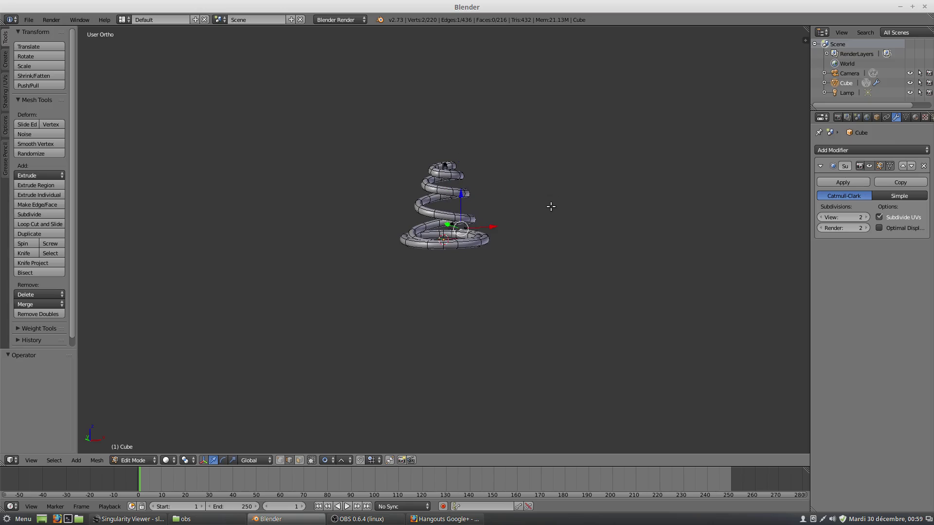
key(ctrl+z)
Raise the spiral's top end 23.695 along Z into a tall neck and select its end ring.
middle_drag(455, 173, 457, 186)
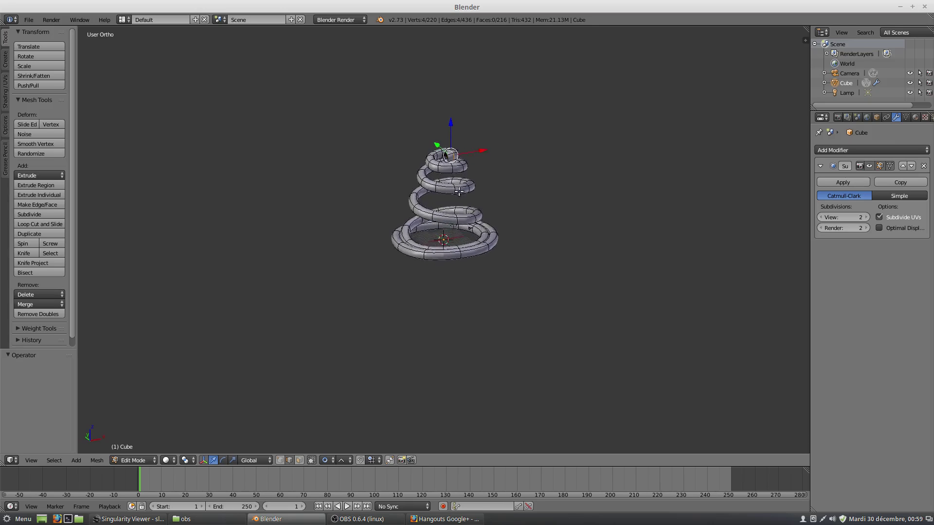
key(g)
key(z)
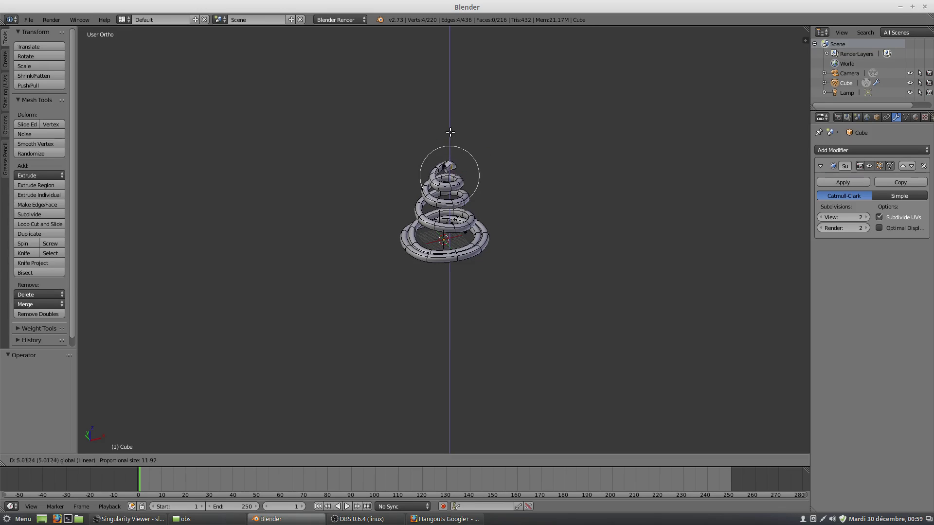
click(449, 95)
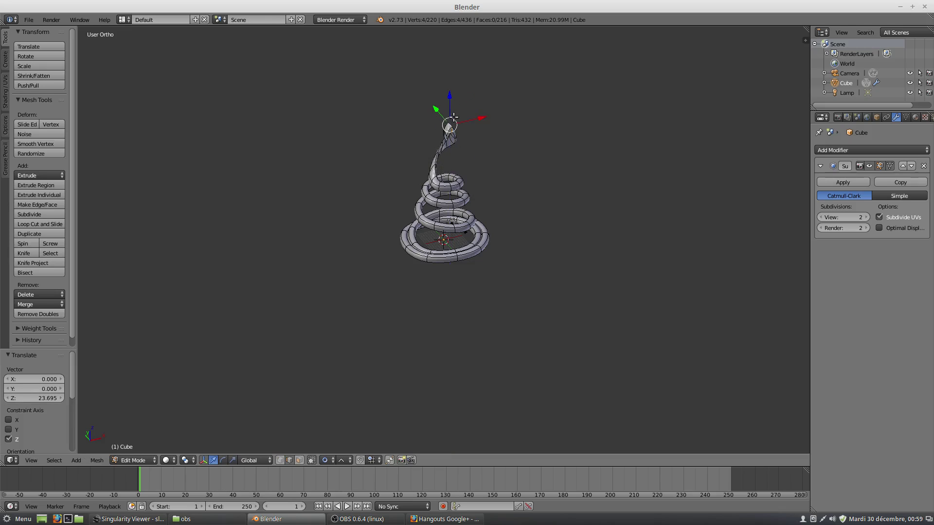
scroll(452, 108, up, 2)
alt+click(444, 89)
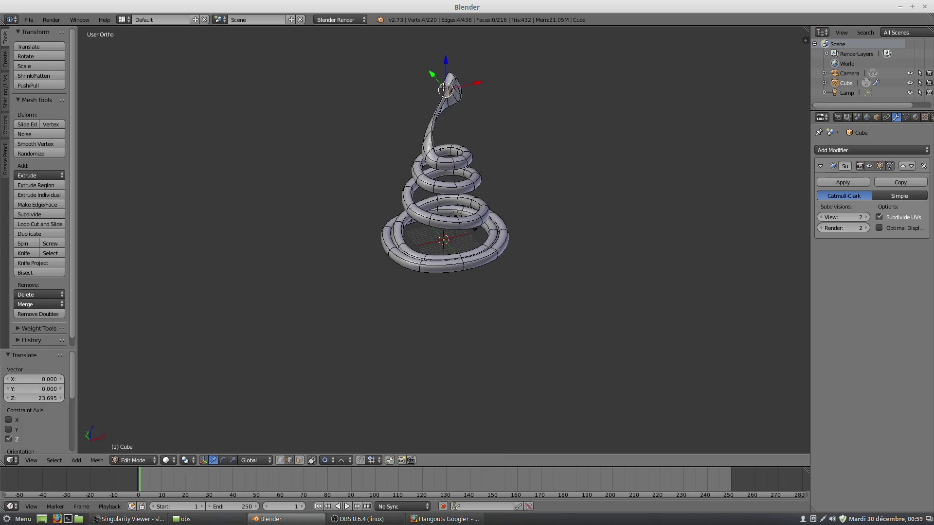
Extrude the neck ring up 6.645 on Z, then extrude a downward hook scaled to 0.337.
key(e)
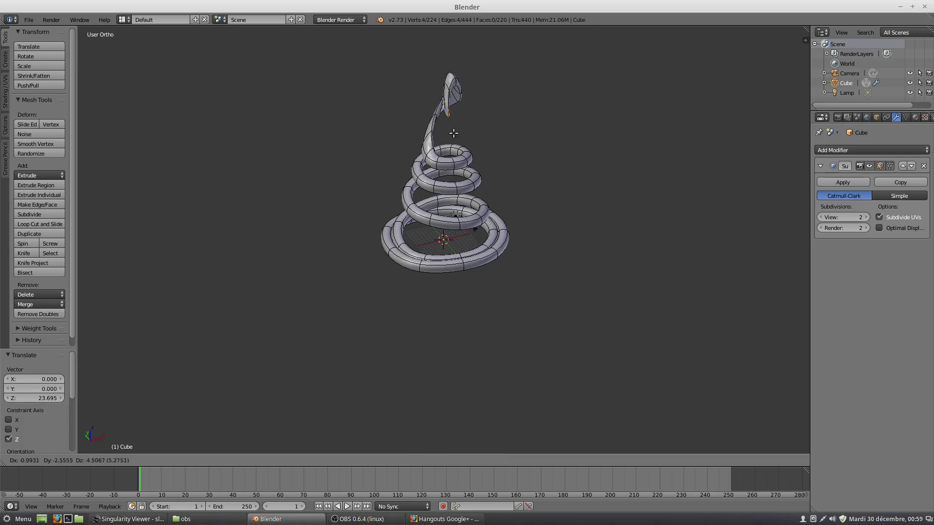
click(450, 153)
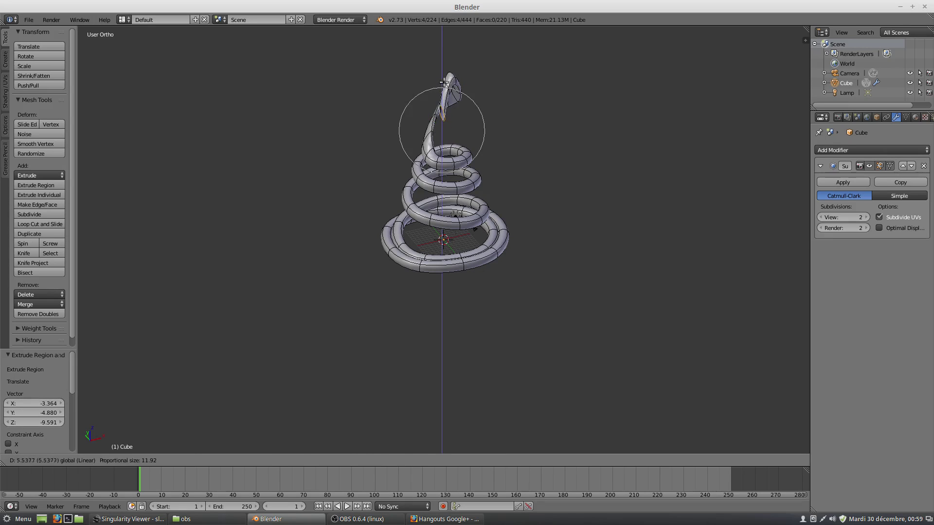
drag(443, 104, 444, 92)
key(e)
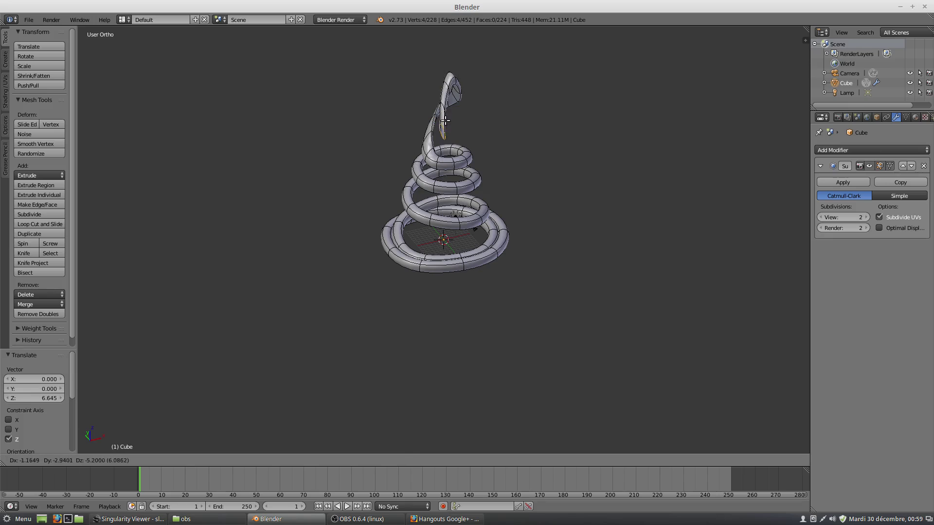
click(492, 147)
key(s)
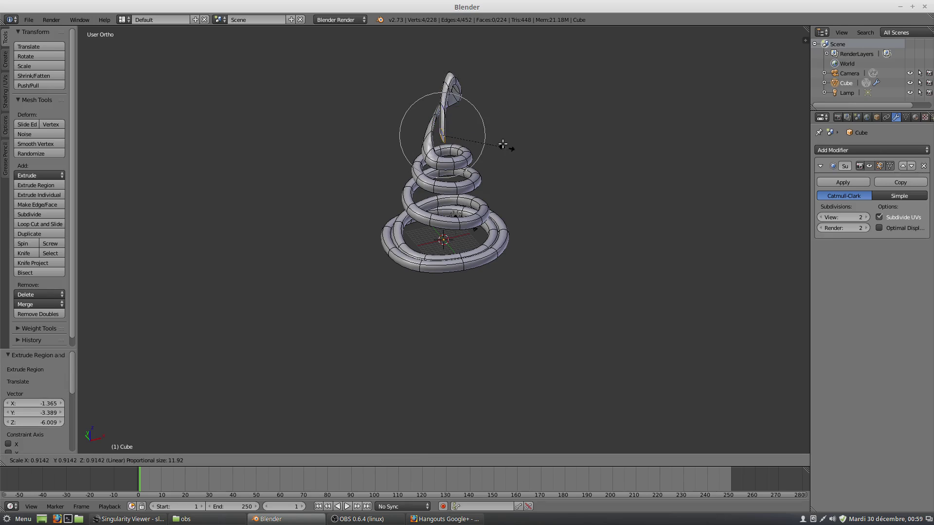
click(444, 112)
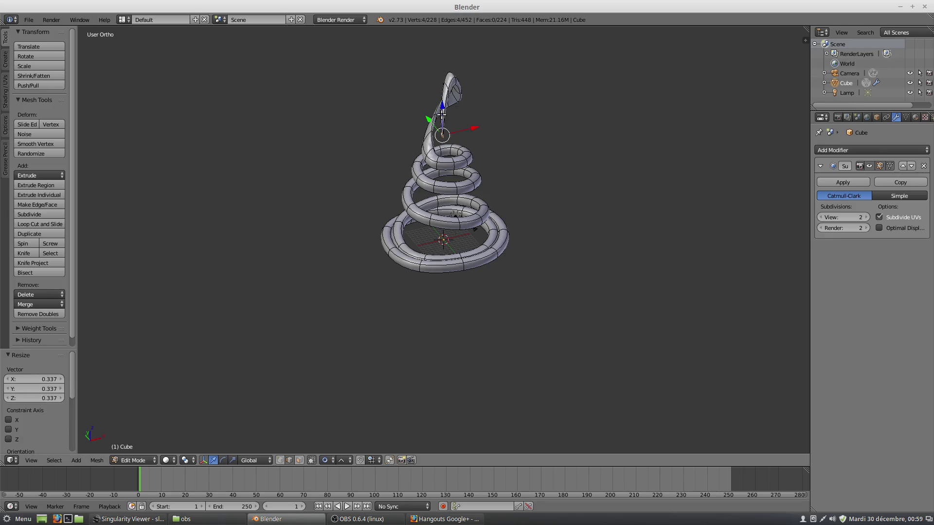
alt+right_click(441, 113)
scroll(450, 116, up, 1)
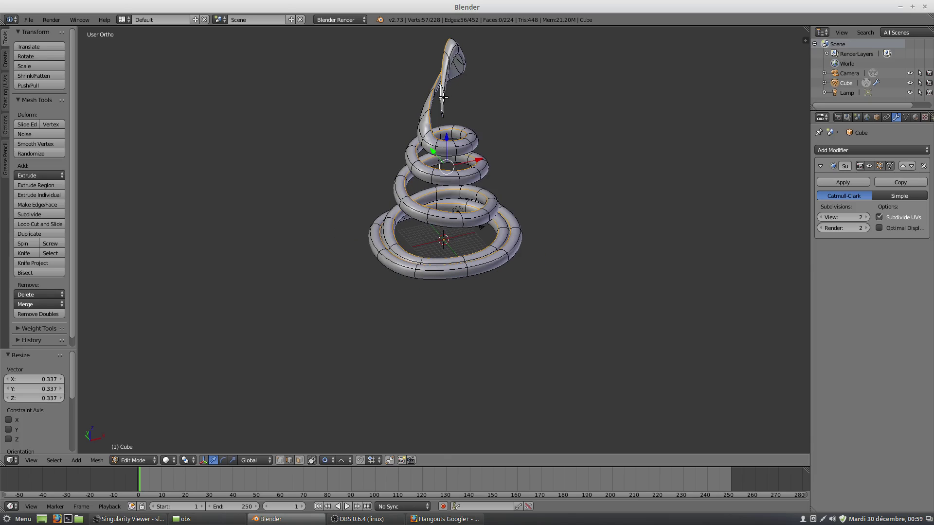
key(KP_1)
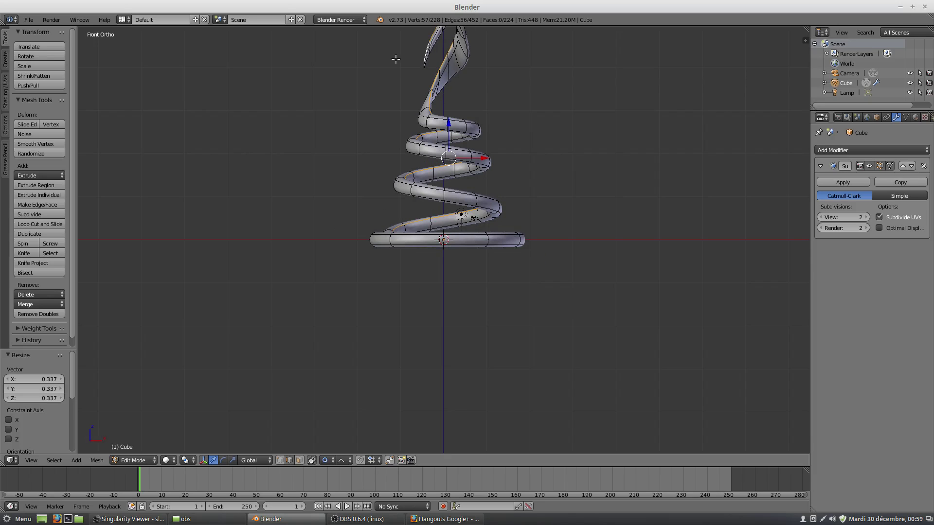
Rotate the hook's tip ring -43.158° with proportional falloff to bend the head further.
shift+middle_drag(395, 59, 458, 263)
scroll(459, 263, up, 4)
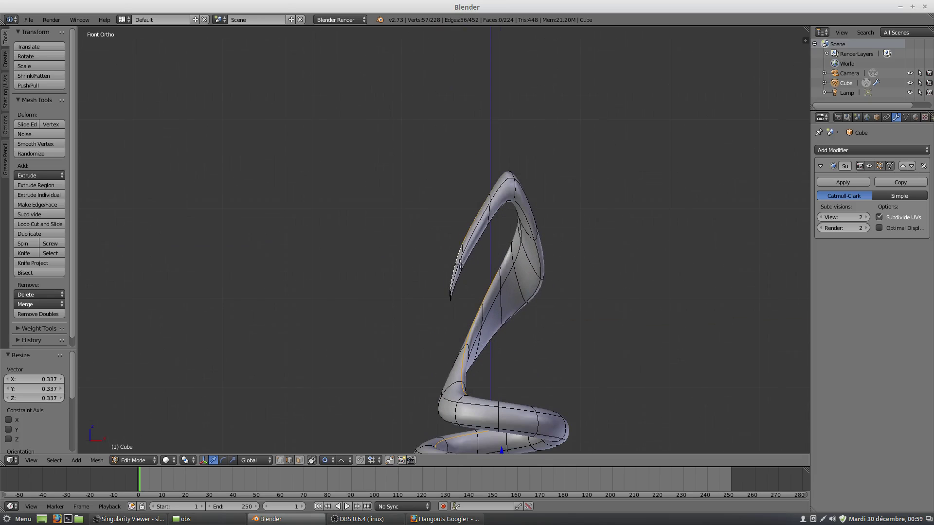
key(space)
key(Down)
key(Down)
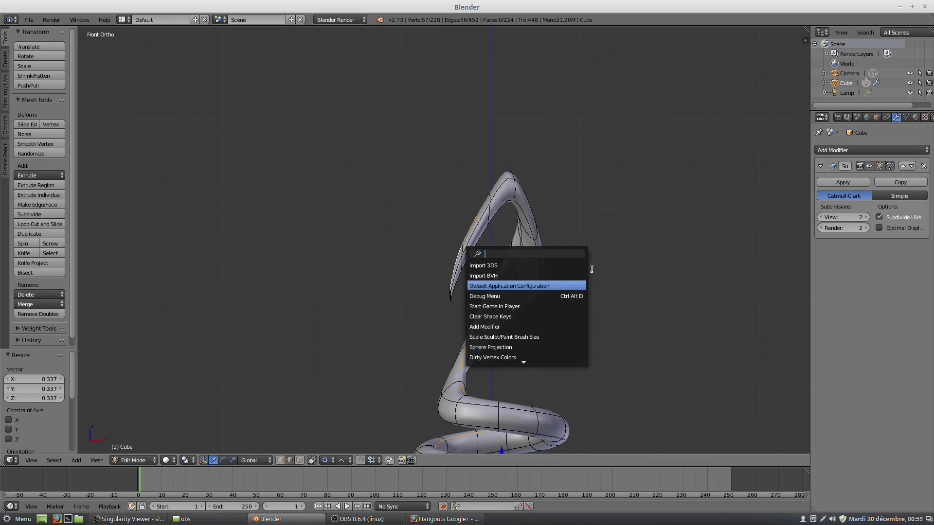
key(Up)
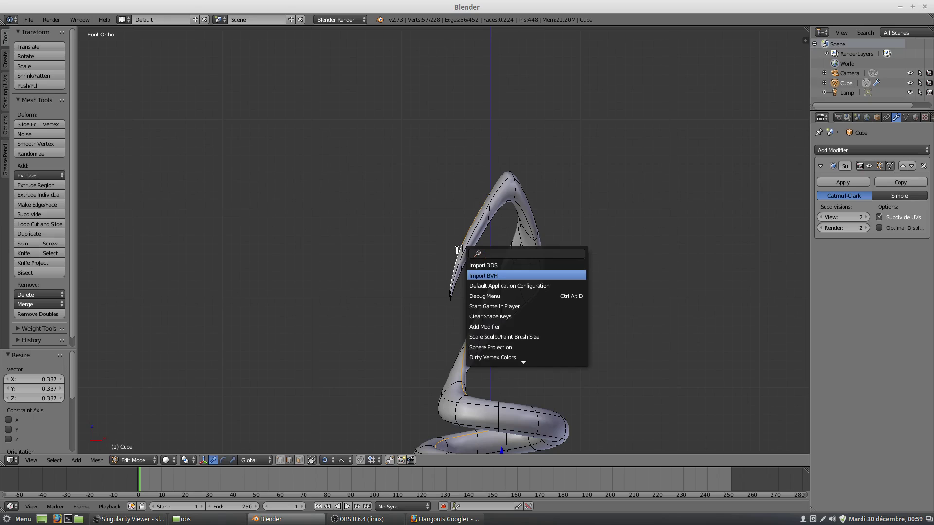
key(Escape)
alt+right_click(462, 249)
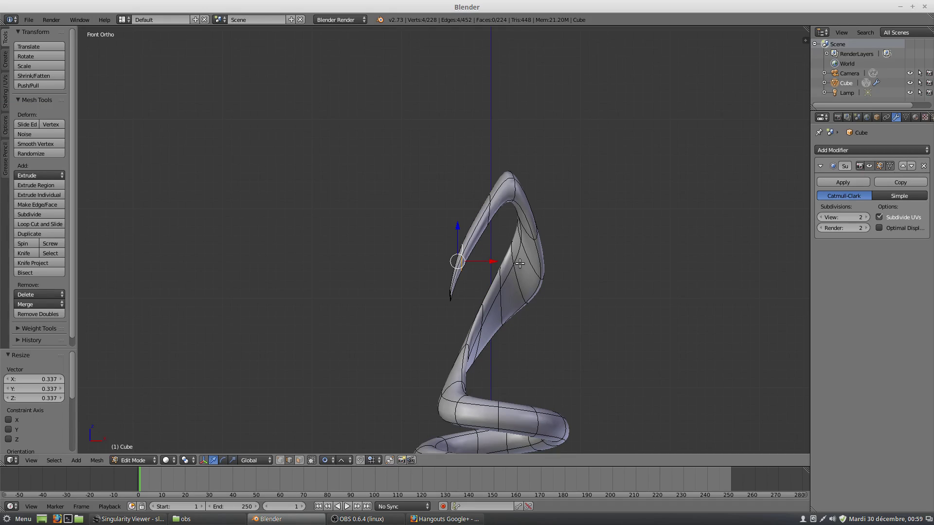
key(r)
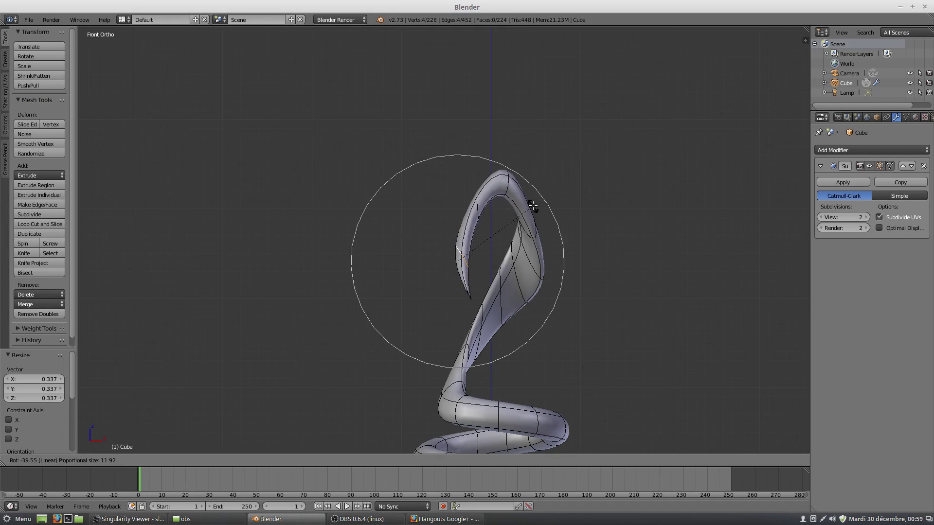
scroll(528, 207, up, 1)
click(488, 233)
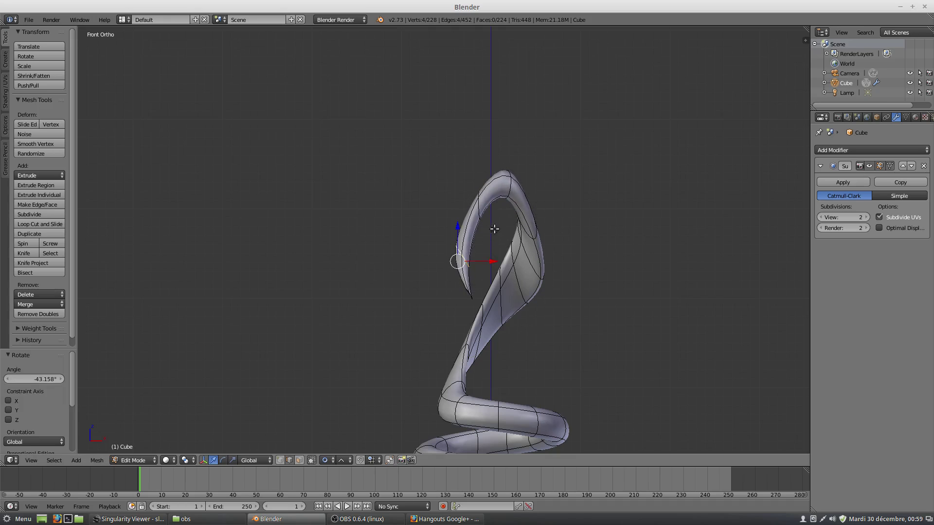
mouse_move(488, 233)
middle_down()
mouse_move(561, 270)
mouse_move(466, 184)
middle_up()
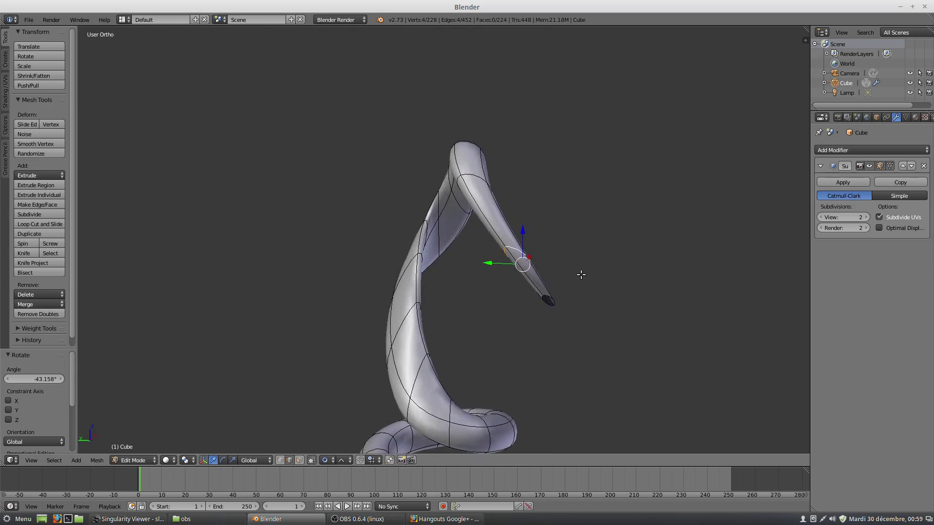
Scale the head's top loop 5.536 along Y to flare it into a hood.
right_click(465, 183)
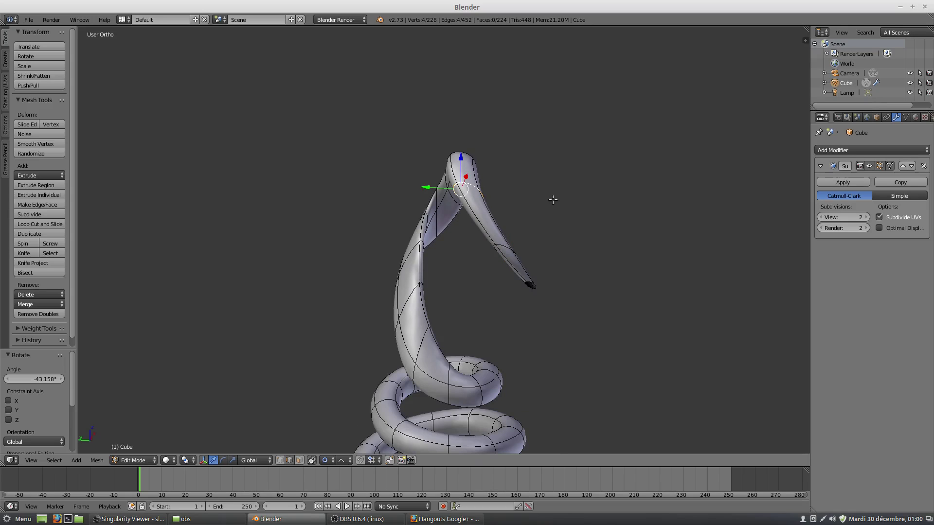
key(s)
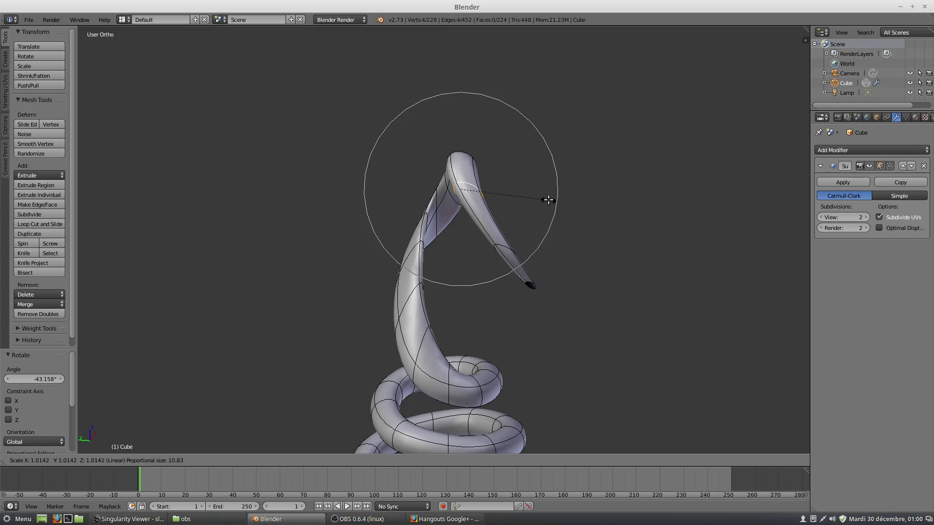
key(y)
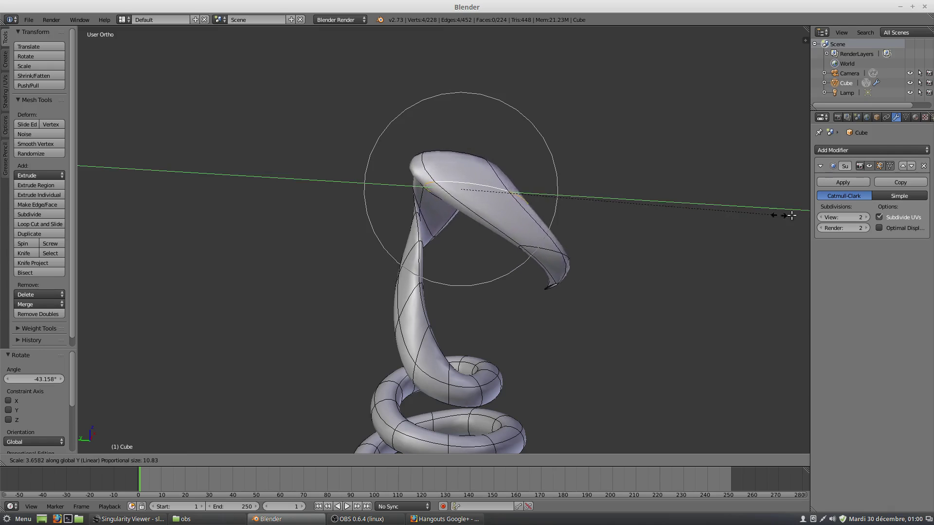
click(297, 238)
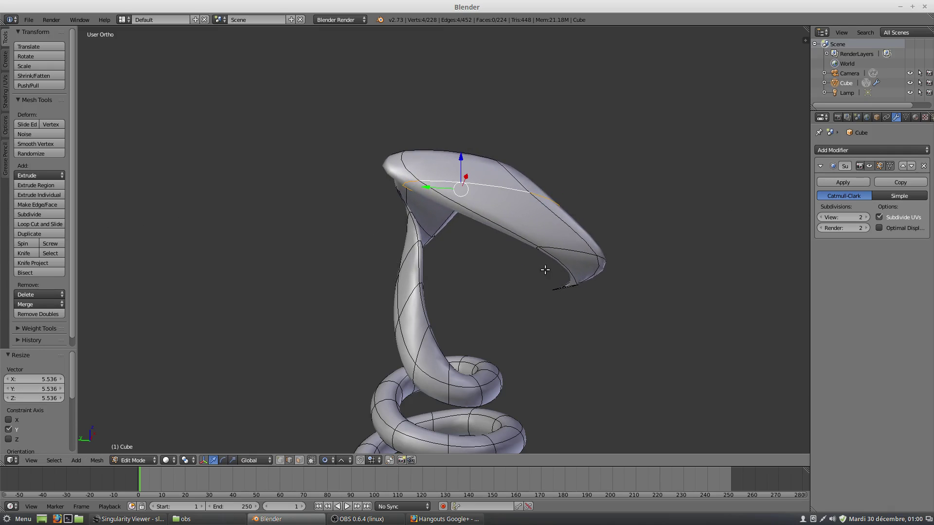
Move the loop near the head's tip 24.485 along Y.
alt+right_click(585, 255)
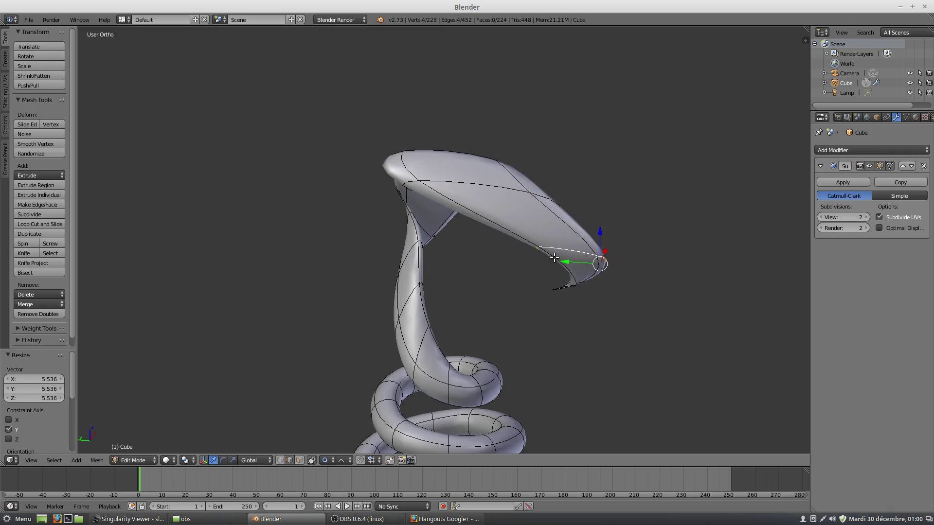
key(g)
key(y)
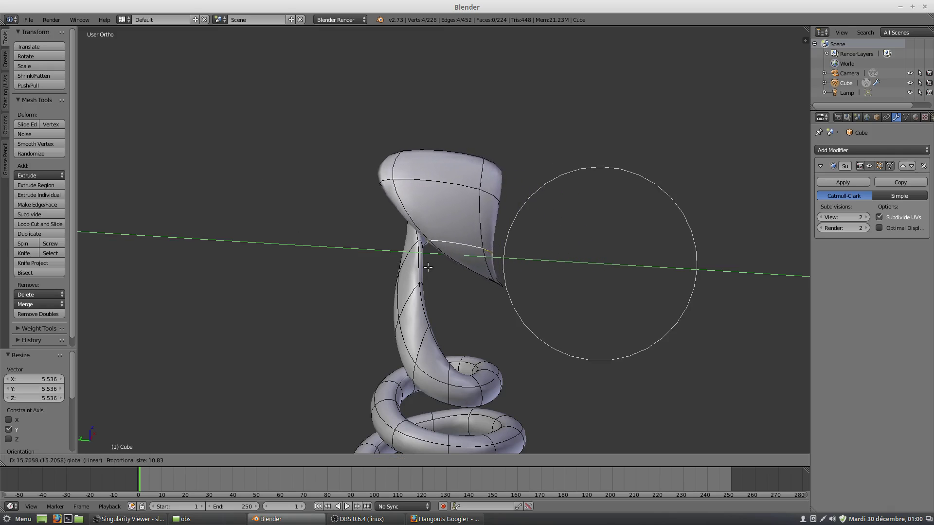
click(353, 266)
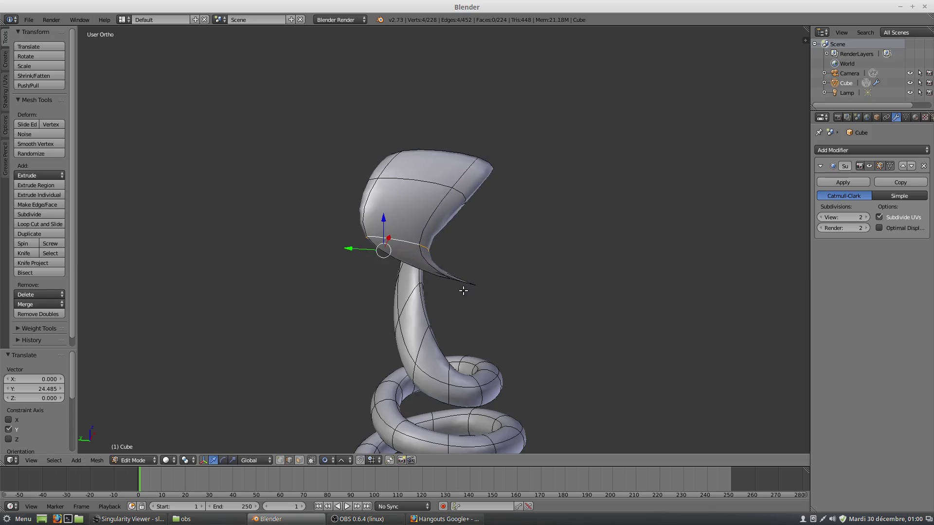
mouse_move(470, 264)
middle_down()
mouse_move(385, 256)
mouse_move(374, 233)
middle_up()
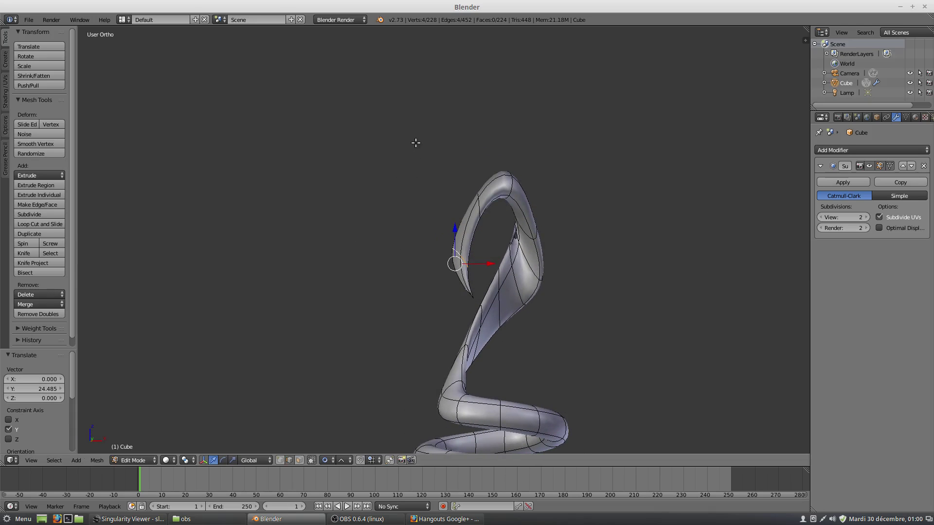
Zoom out and orbit around the whole coiled snake, then zoom back in from the side.
scroll(387, 283, down, 3)
scroll(390, 279, down, 2)
middle_drag(392, 275, 423, 291)
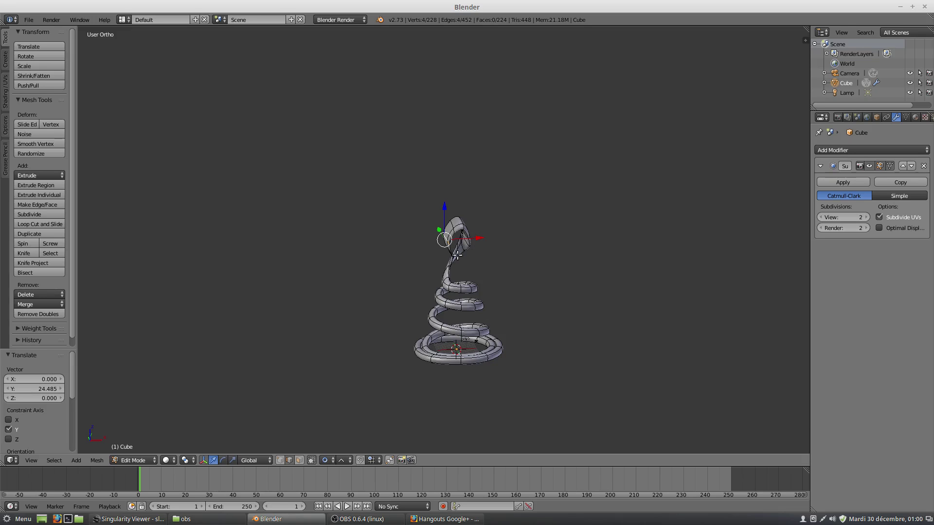
mouse_move(454, 253)
middle_down()
mouse_move(430, 236)
mouse_move(373, 243)
mouse_move(377, 253)
mouse_move(483, 250)
mouse_move(501, 236)
middle_up()
scroll(482, 250, up, 3)
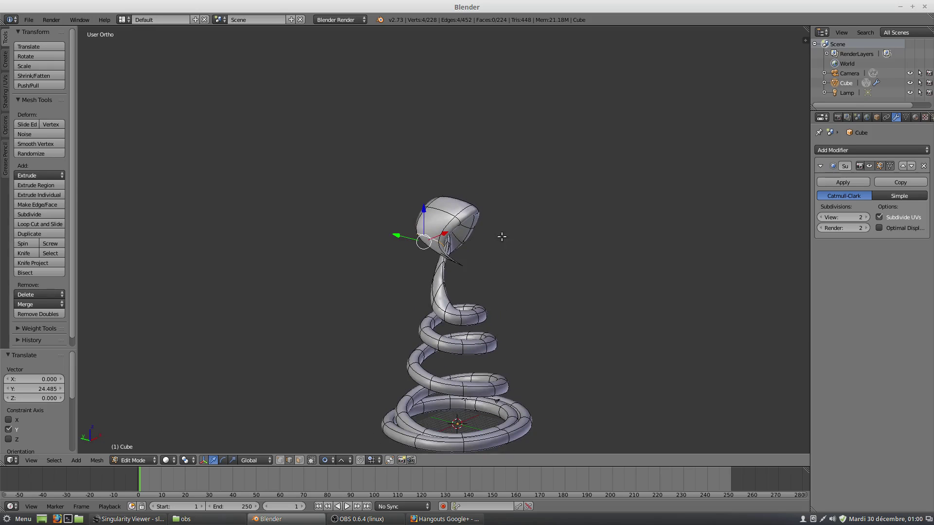